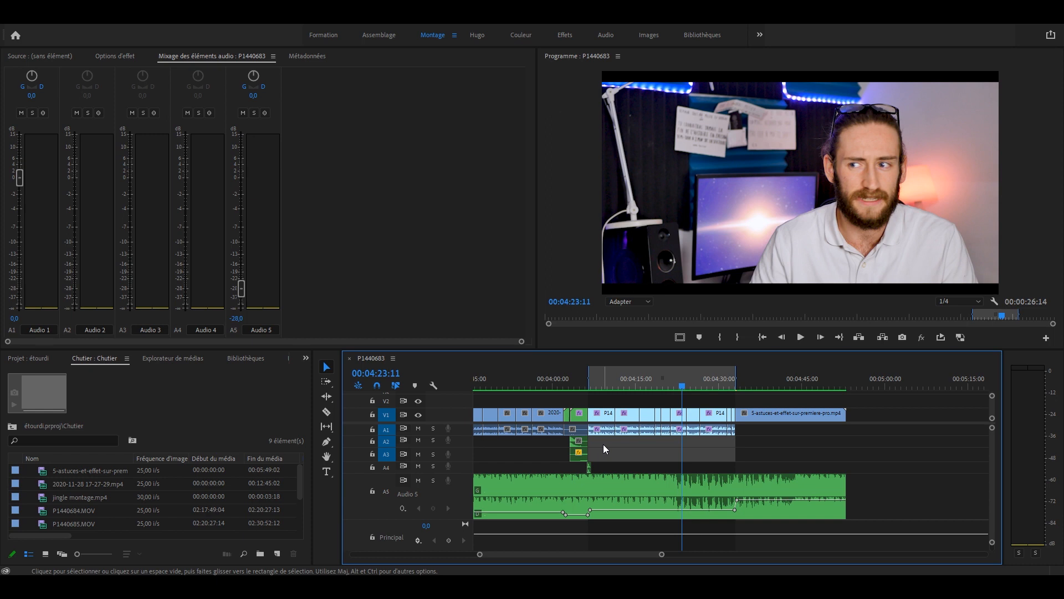
# Step: Nest the clips in the closing section of the timeline into a sequence named Conclusion
pyautogui.moveTo(603, 447); pyautogui.dragTo(719, 414)
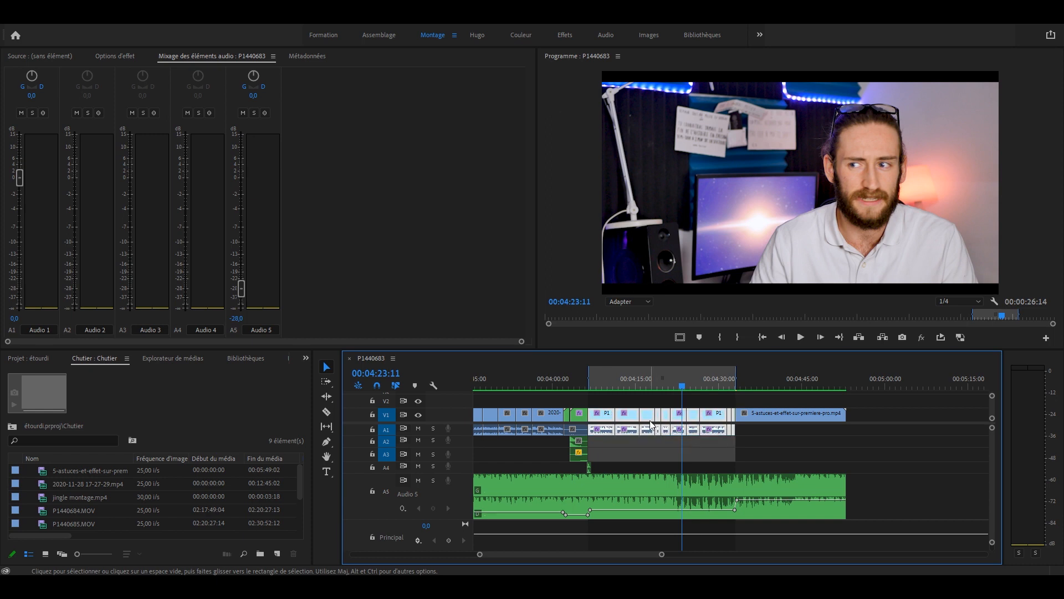
pyautogui.rightClick(651, 424)
pyautogui.click(700, 265)
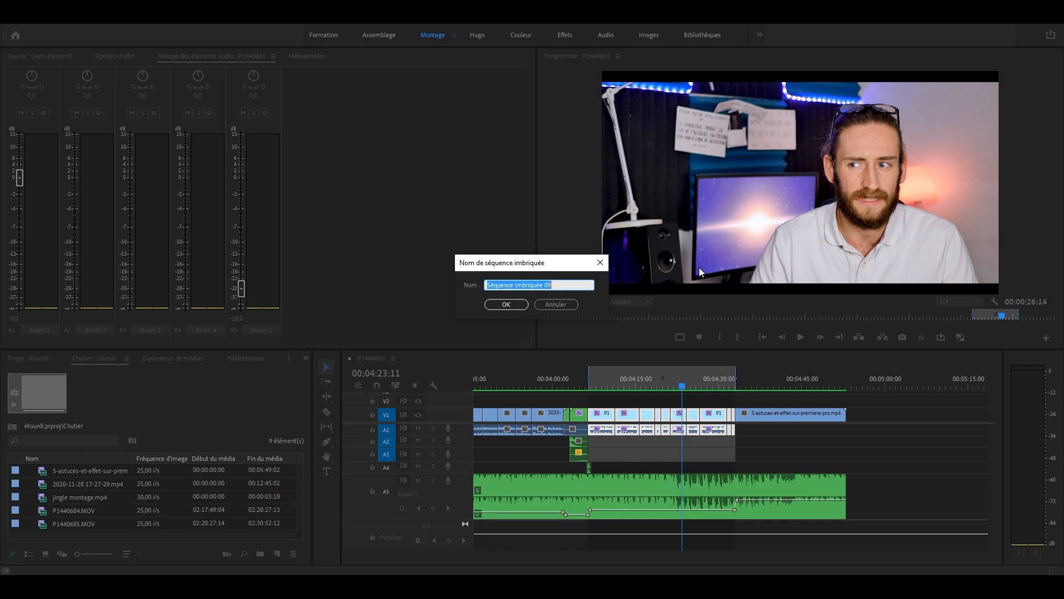
pyautogui.press('BackSpace')
pyautogui.write('Conclusion')
pyautogui.click(507, 304)
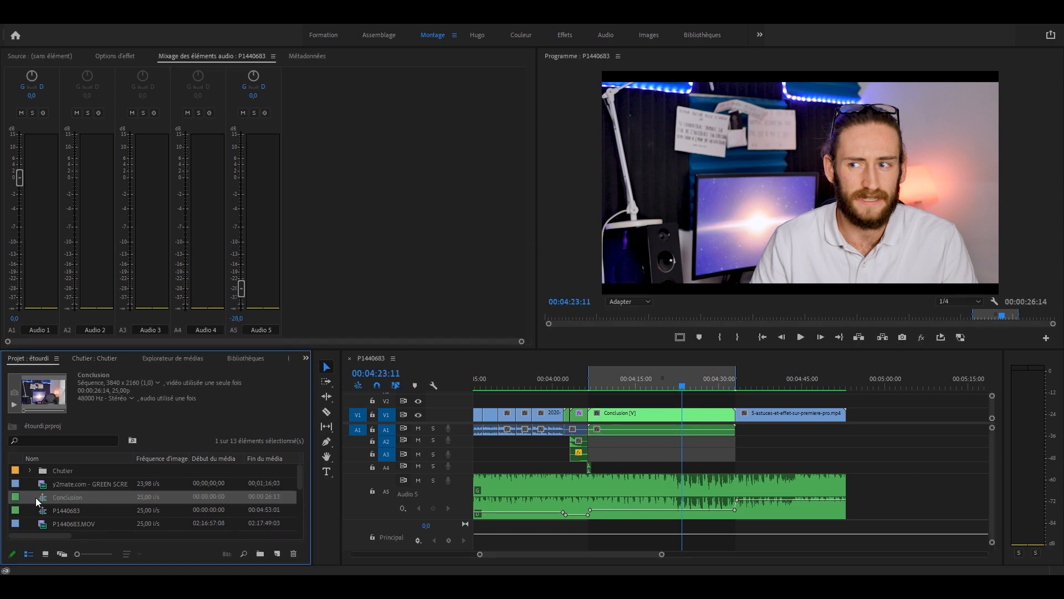
pyautogui.moveTo(90, 501); pyautogui.dragTo(882, 417)
# Step: Nest the opening talking-head clips on the first video and audio tracks into a sequence named Intro
pyautogui.scroll(-1, 868, 387)
pyautogui.moveTo(632, 455); pyautogui.dragTo(499, 409)
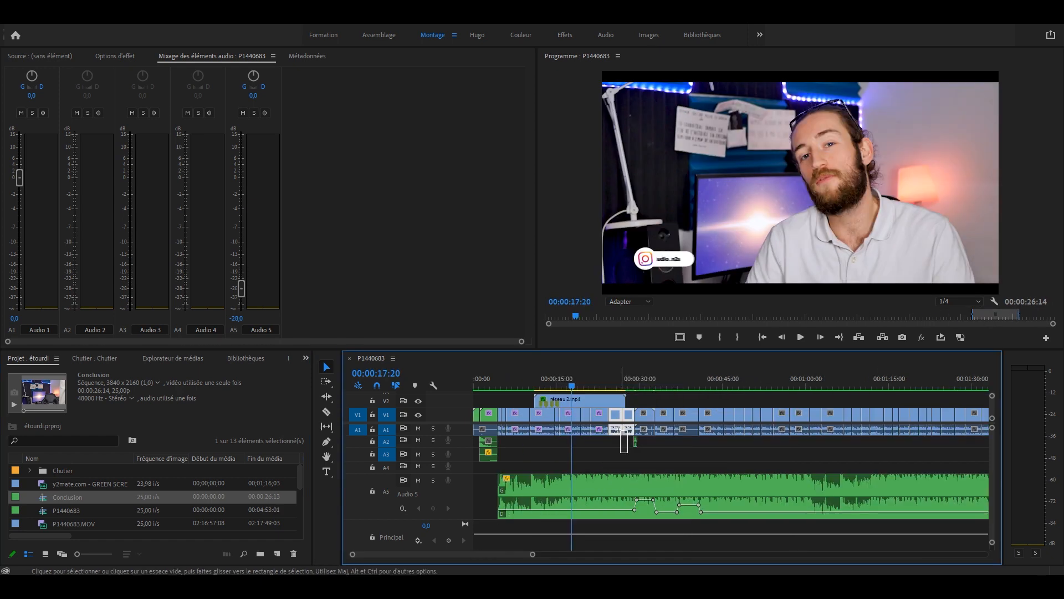
pyautogui.rightClick(544, 429)
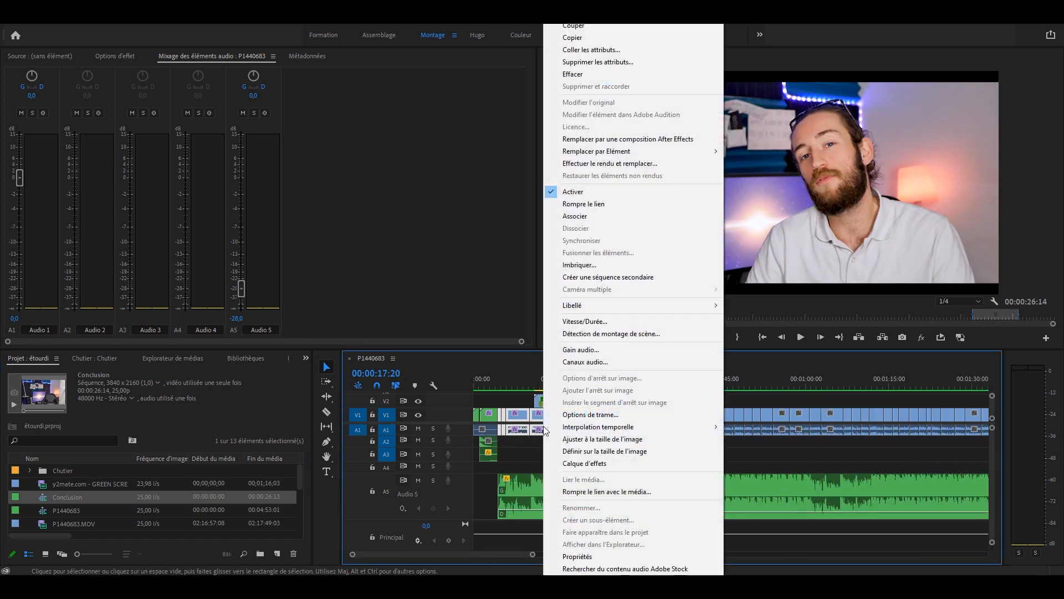
pyautogui.click(665, 265)
pyautogui.write('Intro')
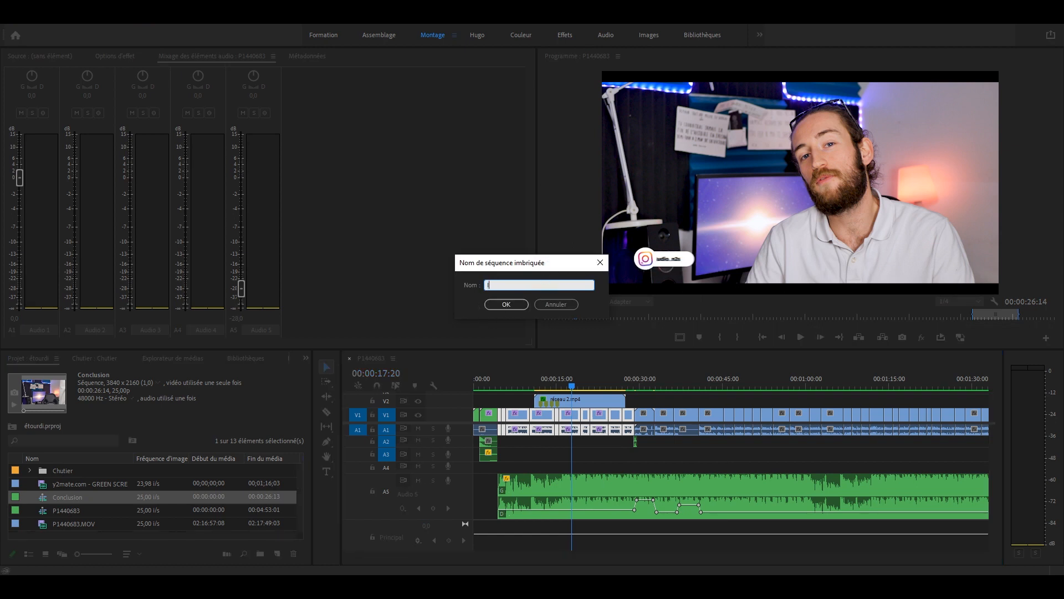
pyautogui.press('Return')
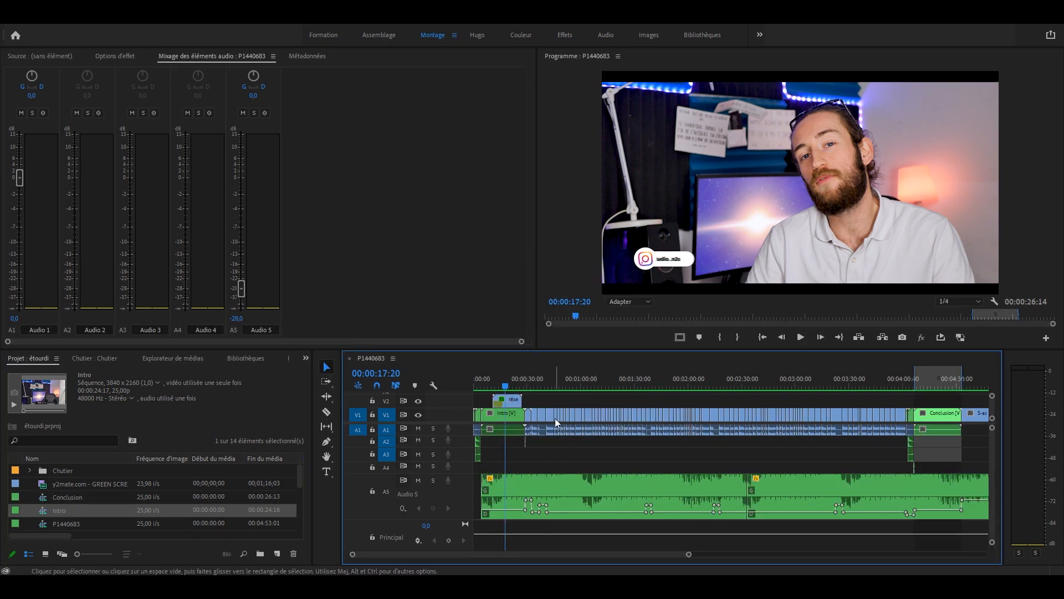
# Step: Nest the many cut clips between the intro and the closing section into a sequence named montage
pyautogui.moveTo(534, 402); pyautogui.dragTo(900, 442)
pyautogui.rightClick(900, 442)
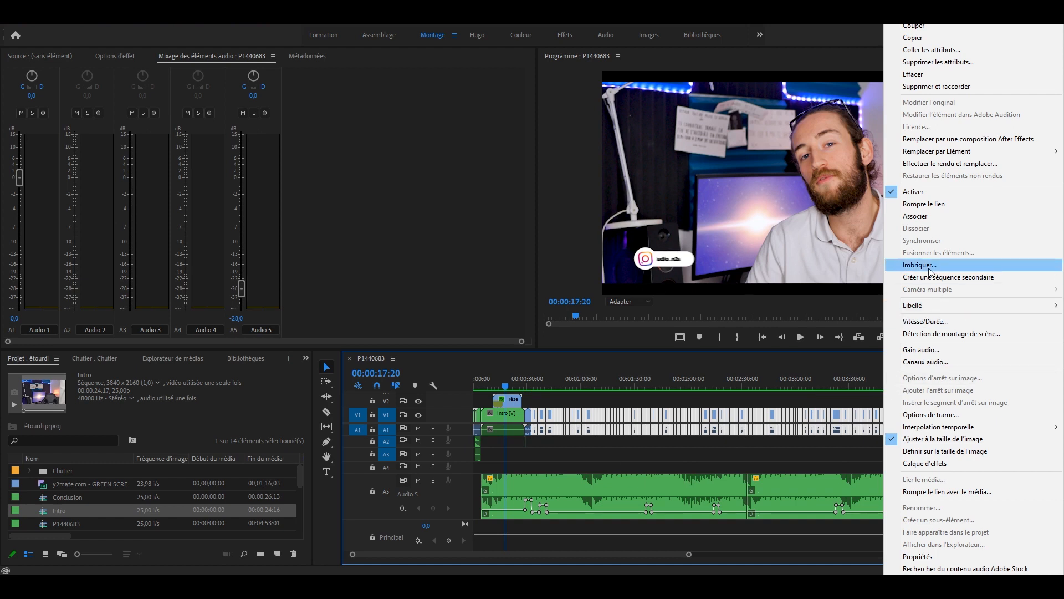
pyautogui.click(920, 264)
pyautogui.write('montage')
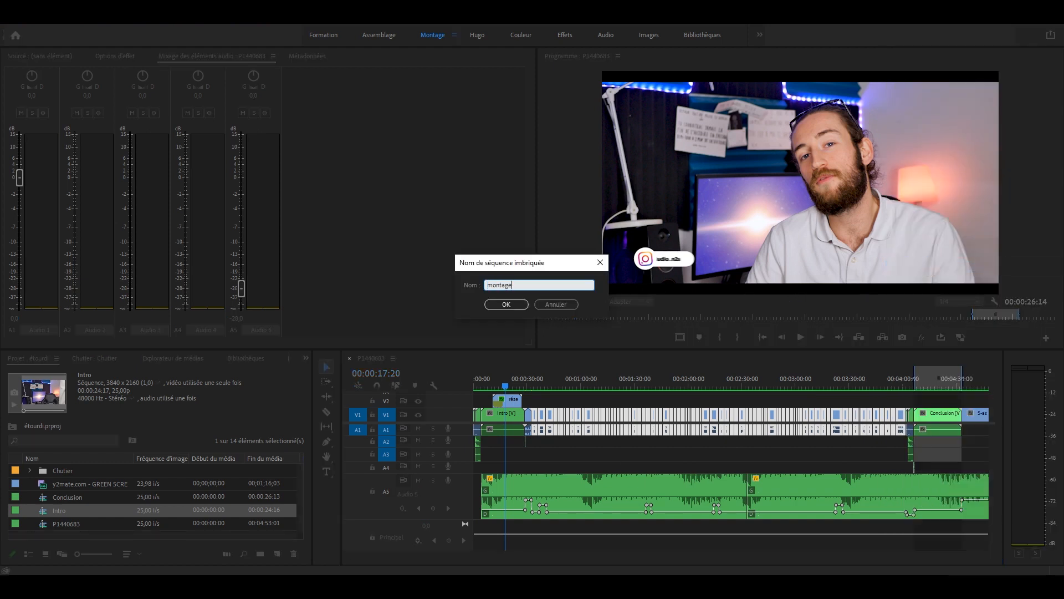
pyautogui.press('Return')
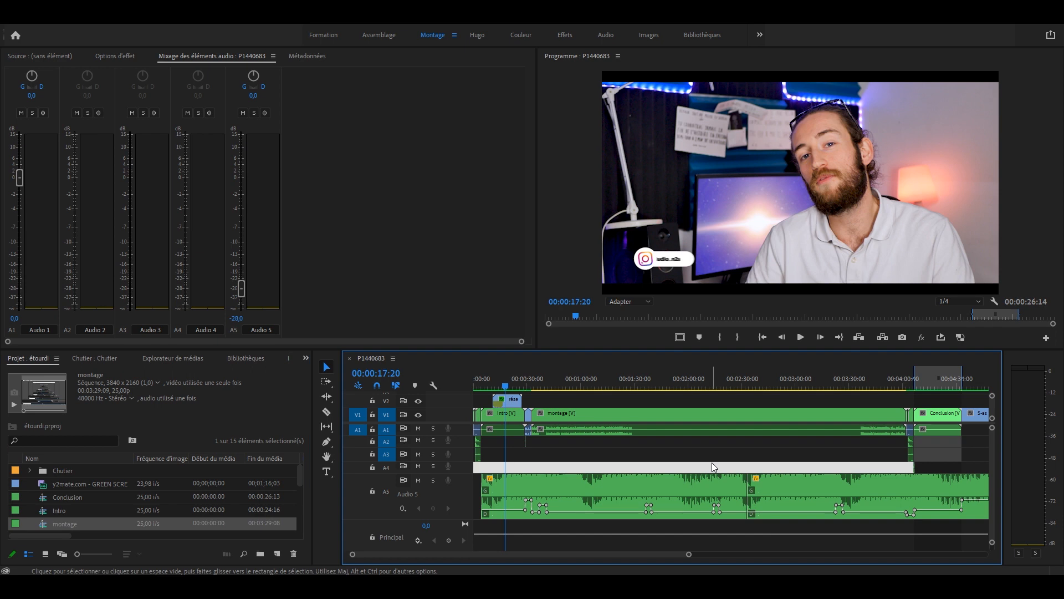
# Step: Open the montage nested sequence to examine its individual clips, and return to the main sequence
pyautogui.doubleClick(604, 414)
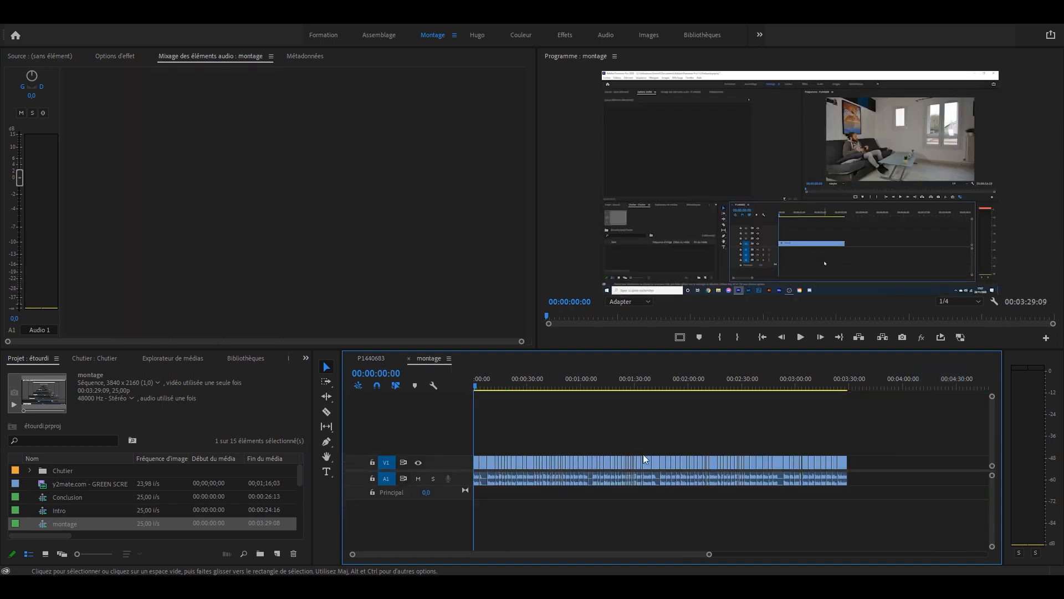
pyautogui.click(409, 358)
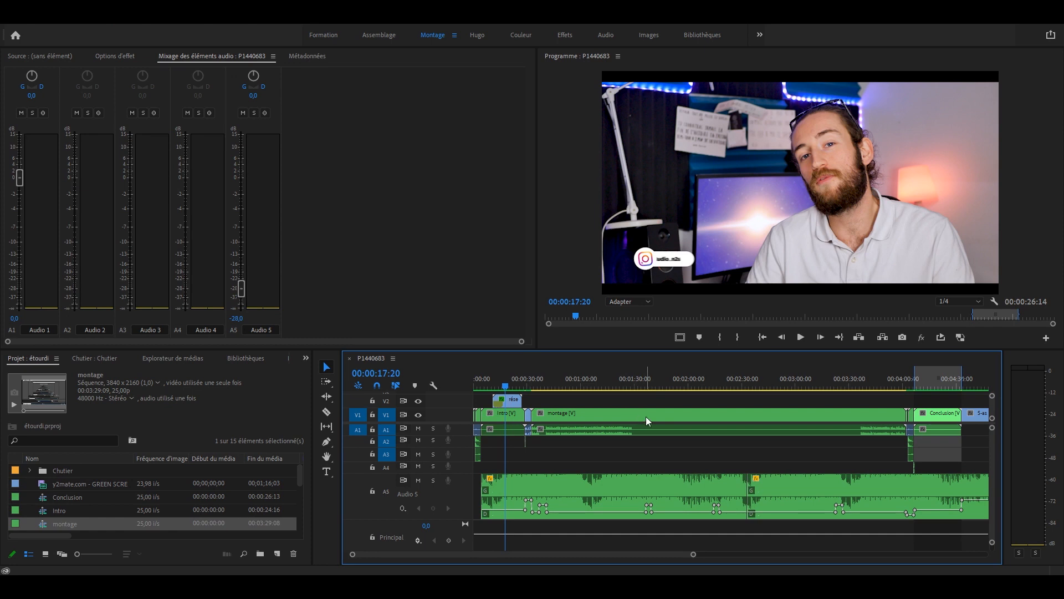
pyautogui.doubleClick(646, 417)
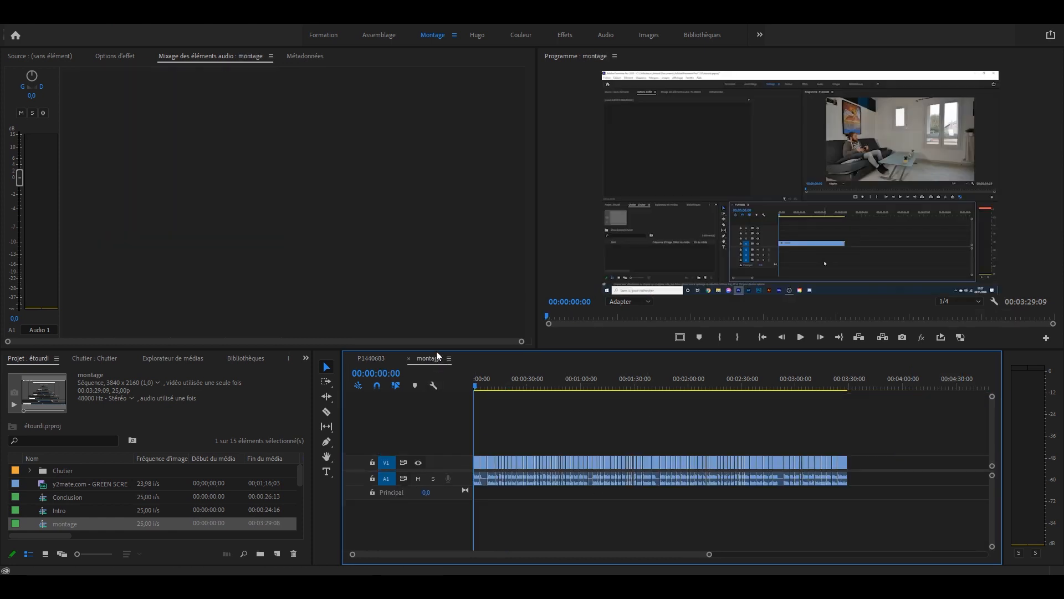
pyautogui.click(409, 358)
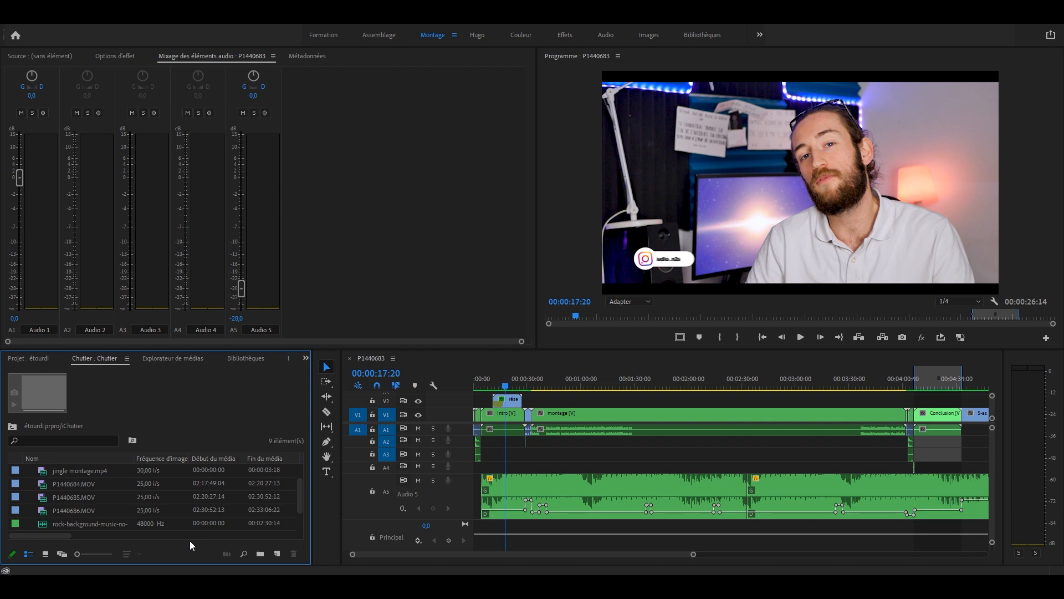
# Step: Rename the bin clips P1440684.MOV, P1440685.MOV and P1440686.MOV as Face cam, Montage 1 and Montage 2
pyautogui.click(67, 484)
pyautogui.rightClick(68, 483)
pyautogui.click(131, 195)
pyautogui.write('Face cam')
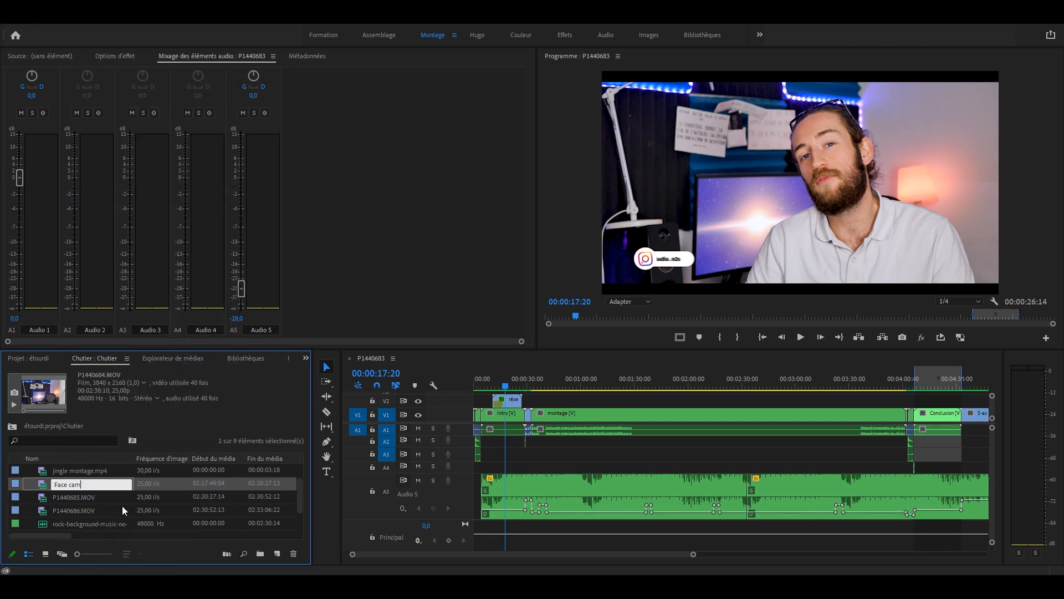
pyautogui.press('Tab')
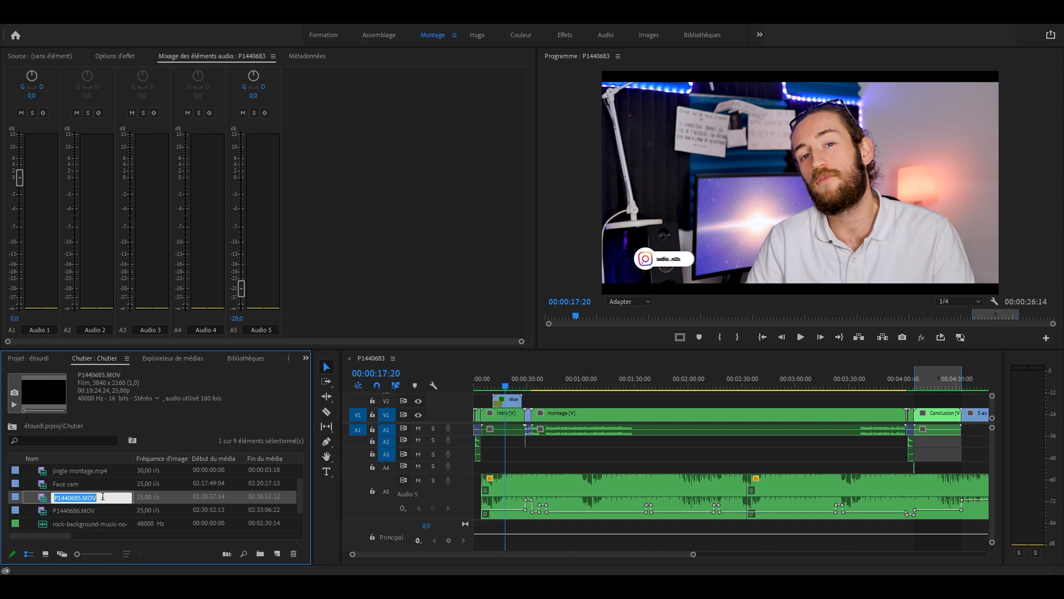
pyautogui.write('Montage 1')
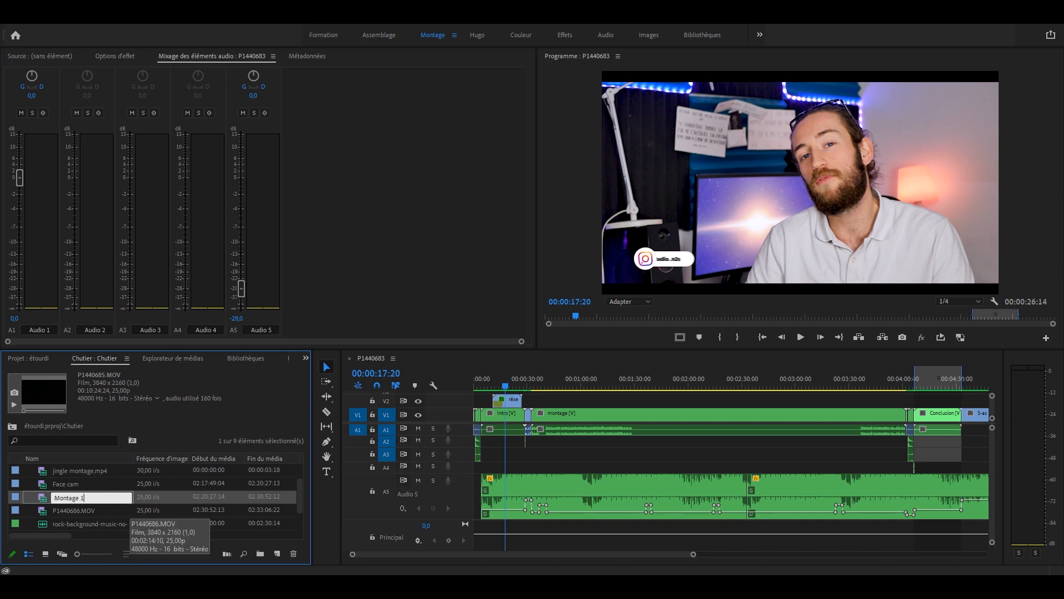
pyautogui.press('Tab')
pyautogui.write('Montage 2')
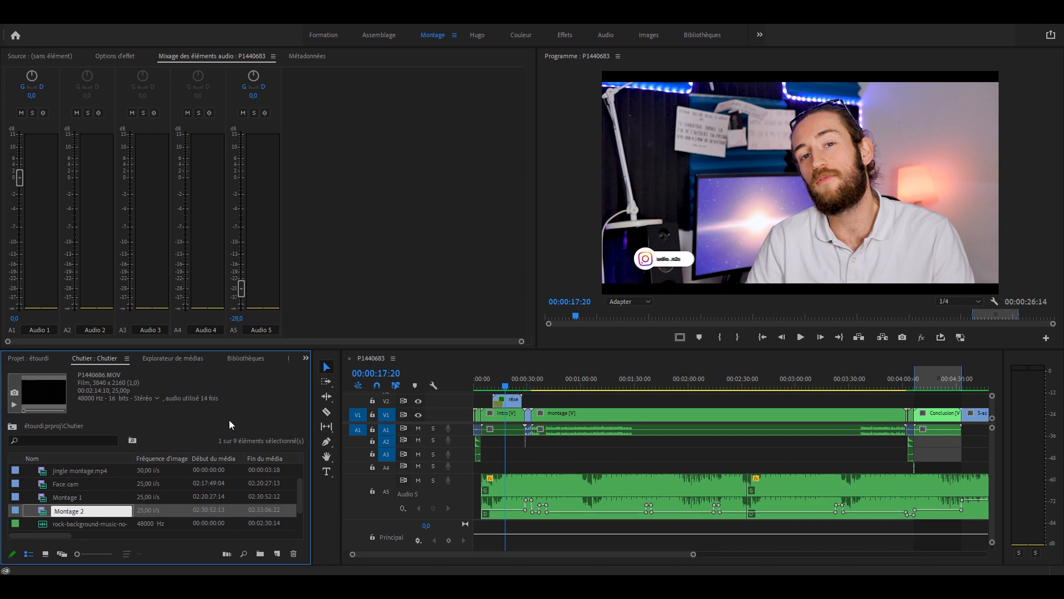
pyautogui.press('Return')
pyautogui.click(160, 483)
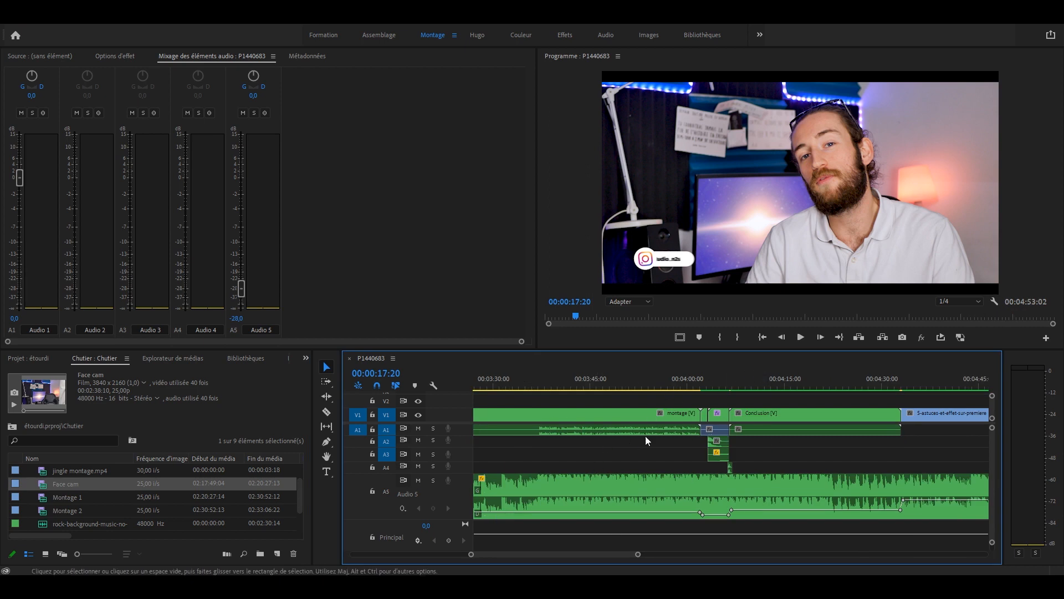
pyautogui.click(678, 413)
pyautogui.click(773, 420)
pyautogui.click(715, 379)
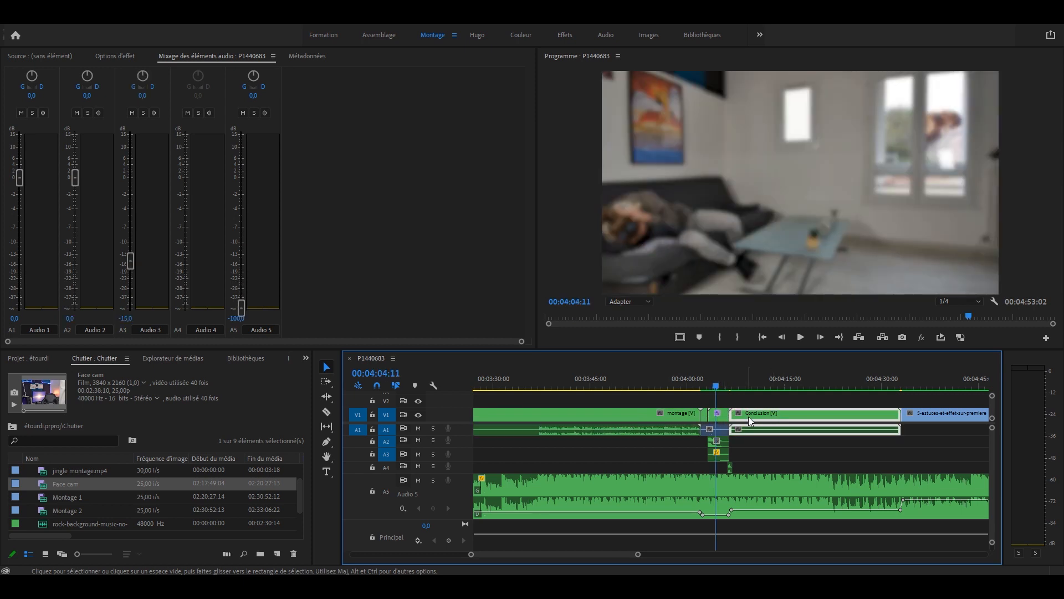
pyautogui.click(790, 460)
pyautogui.click(625, 414)
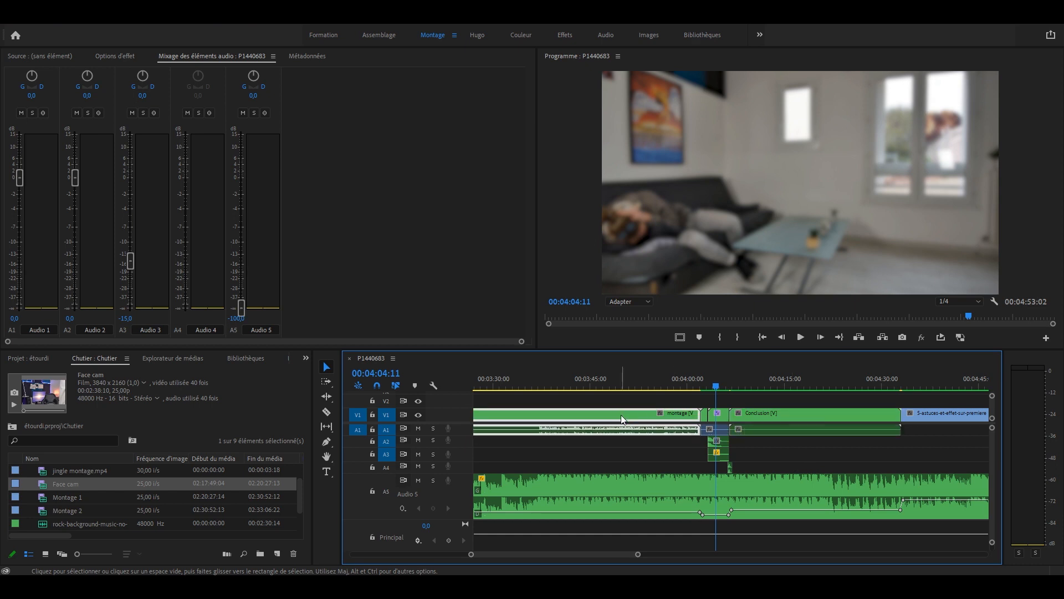
pyautogui.click(779, 414)
# Step: Set the label colour of the montage nested sequence to Mangue and of the Conclusion nested sequence to Violet in the timeline
pyautogui.click(626, 421)
pyautogui.rightClick(636, 424)
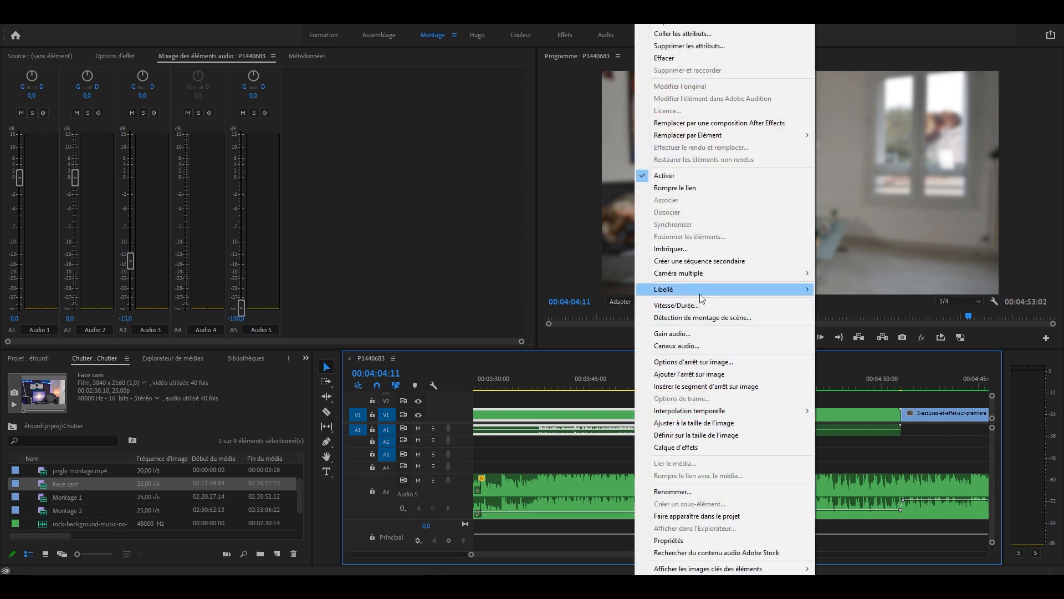
pyautogui.moveTo(700, 292)
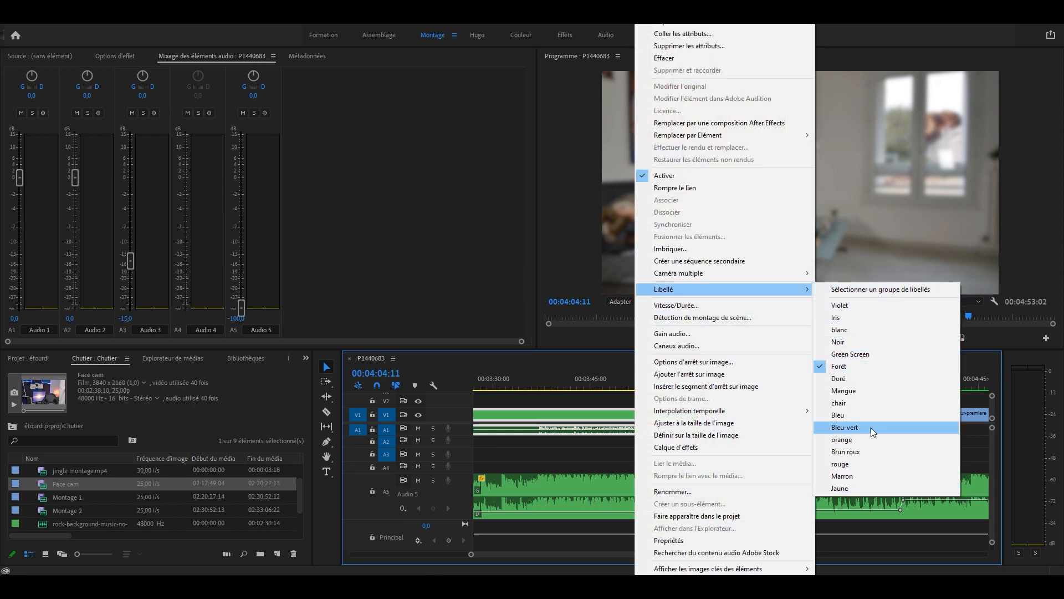
pyautogui.click(852, 392)
pyautogui.rightClick(784, 415)
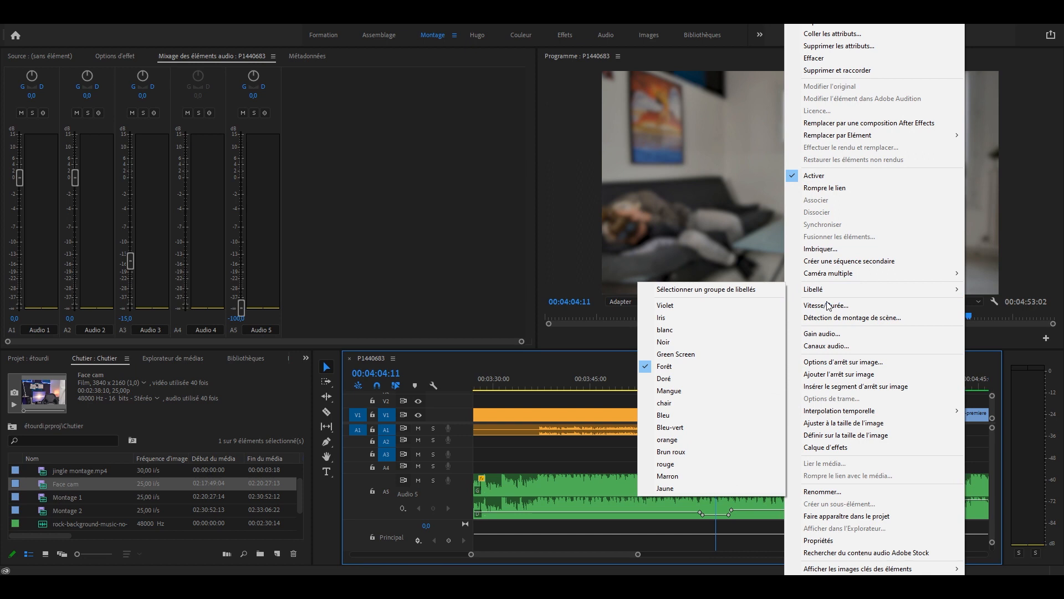
pyautogui.click(751, 304)
pyautogui.press('-')
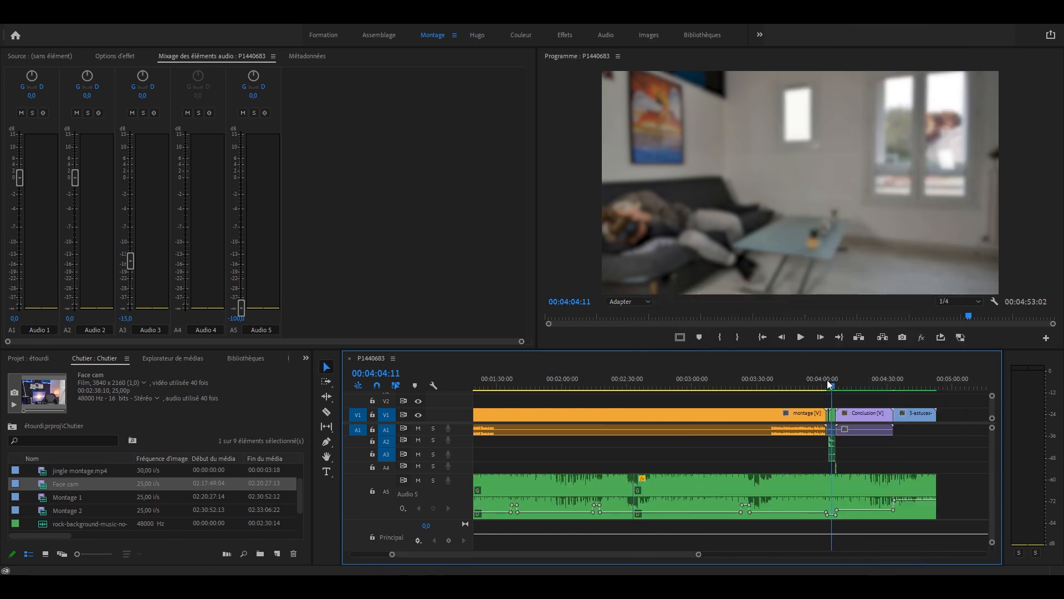
pyautogui.click(797, 381)
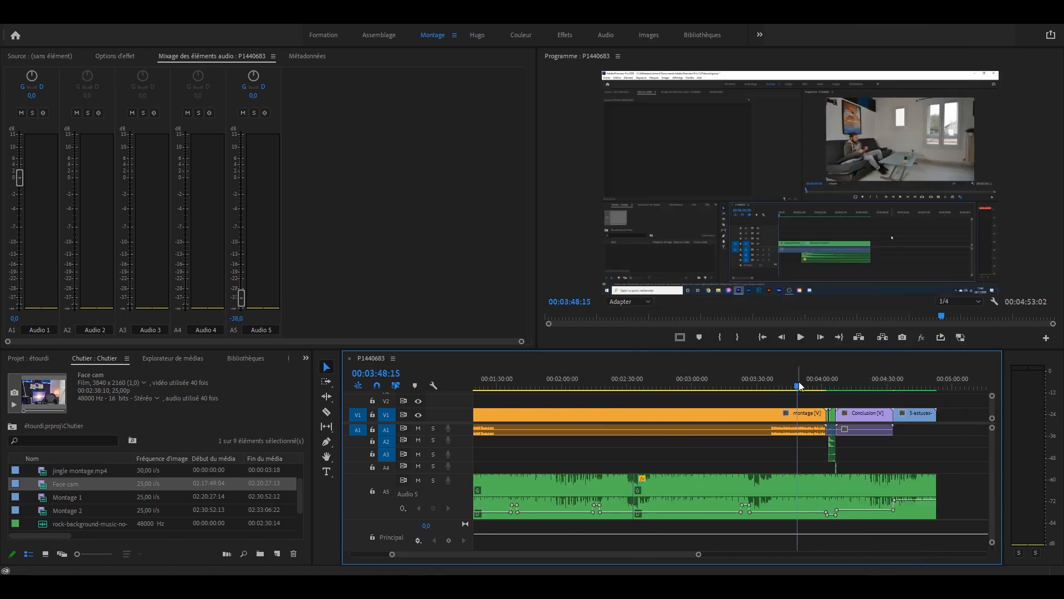
pyautogui.click(771, 415)
pyautogui.click(858, 412)
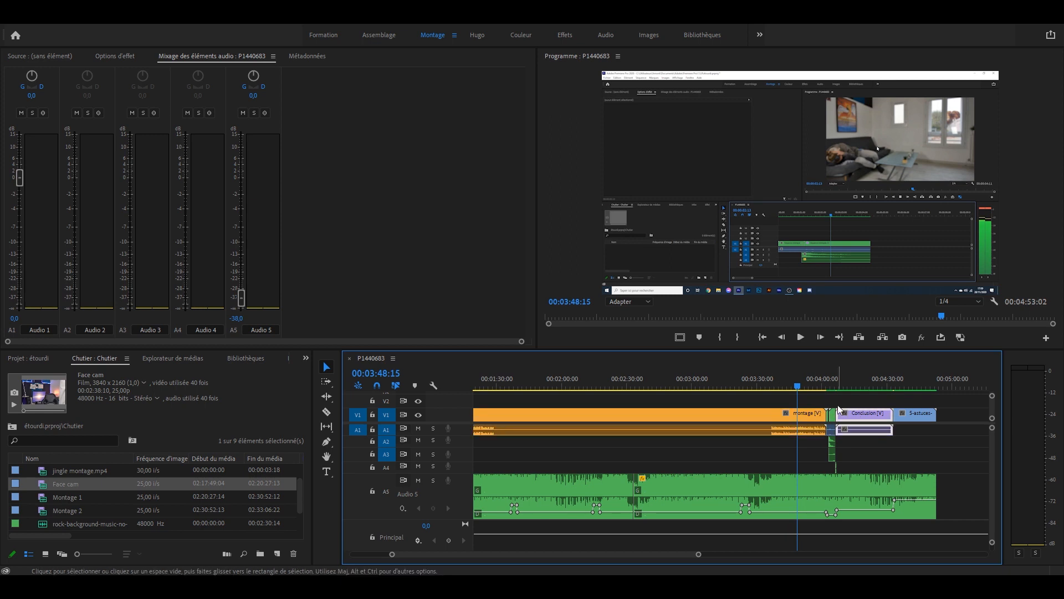
pyautogui.scroll(-2, 820, 405)
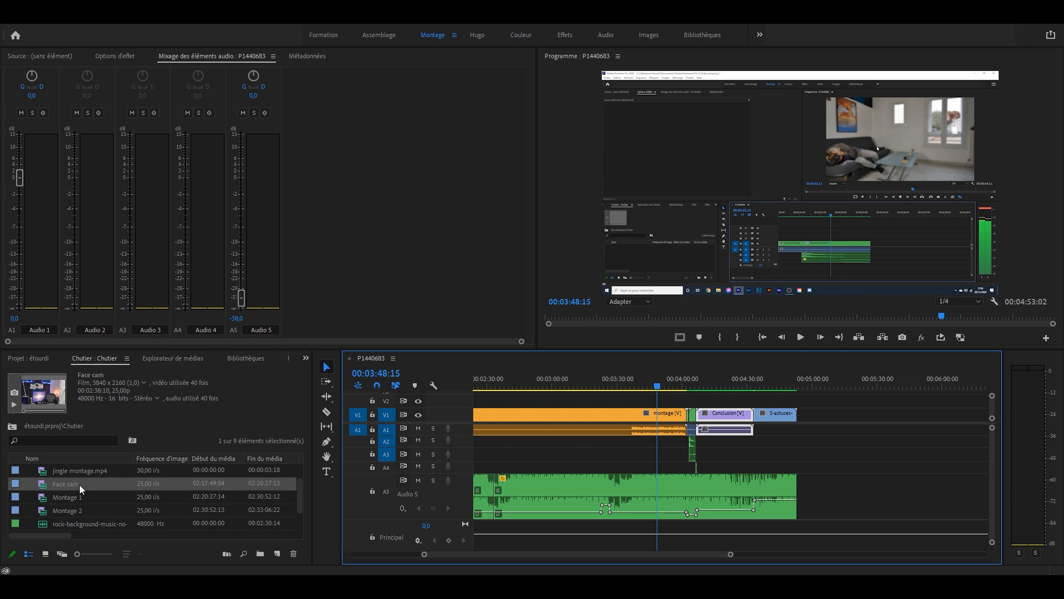
# Step: Set the label colour of the Montage 1 and Montage 2 clips in the bin to red (rouge)
pyautogui.click(83, 498)
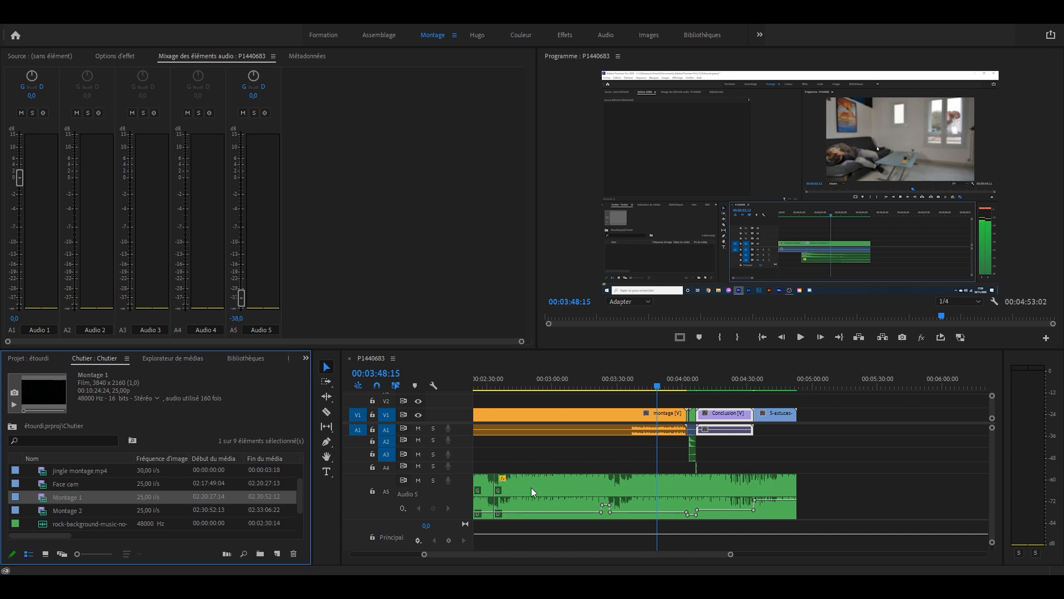
pyautogui.keyDown('shift'); pyautogui.click(66, 510); pyautogui.keyUp('shift')
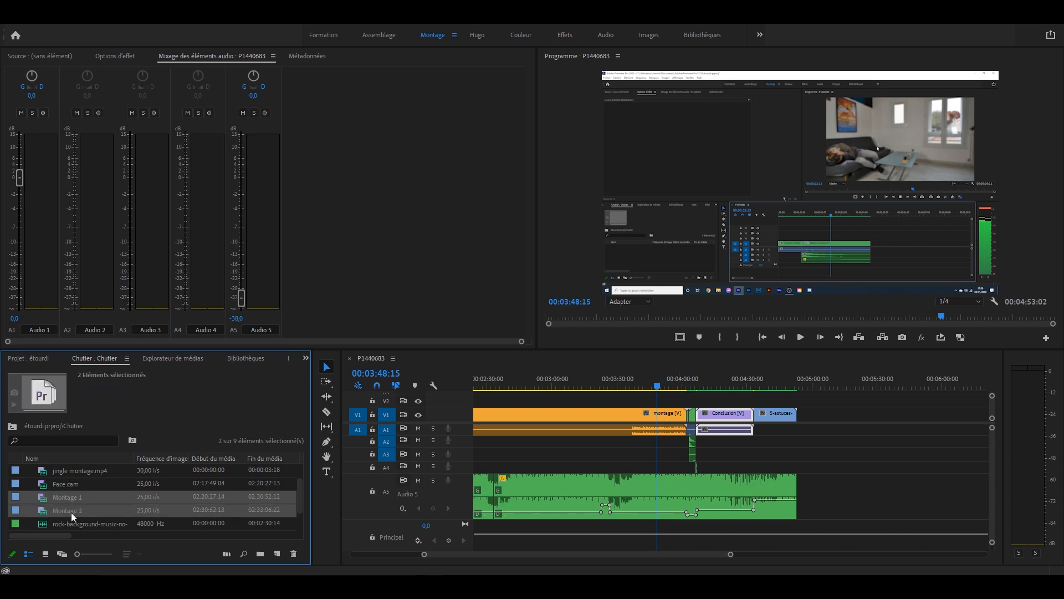
pyautogui.rightClick(46, 500)
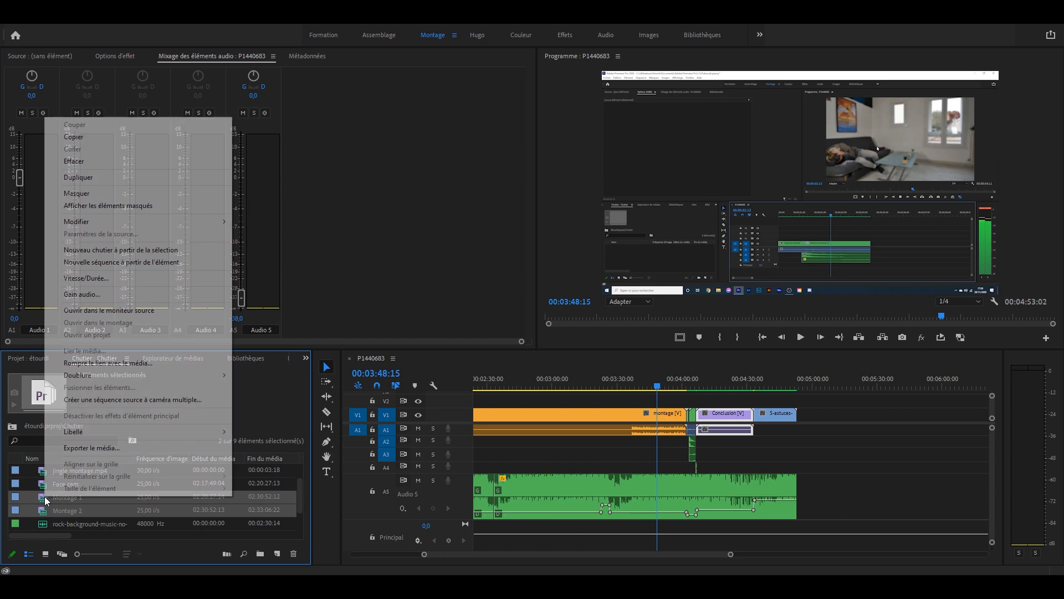
pyautogui.moveTo(183, 431)
pyautogui.click(282, 405)
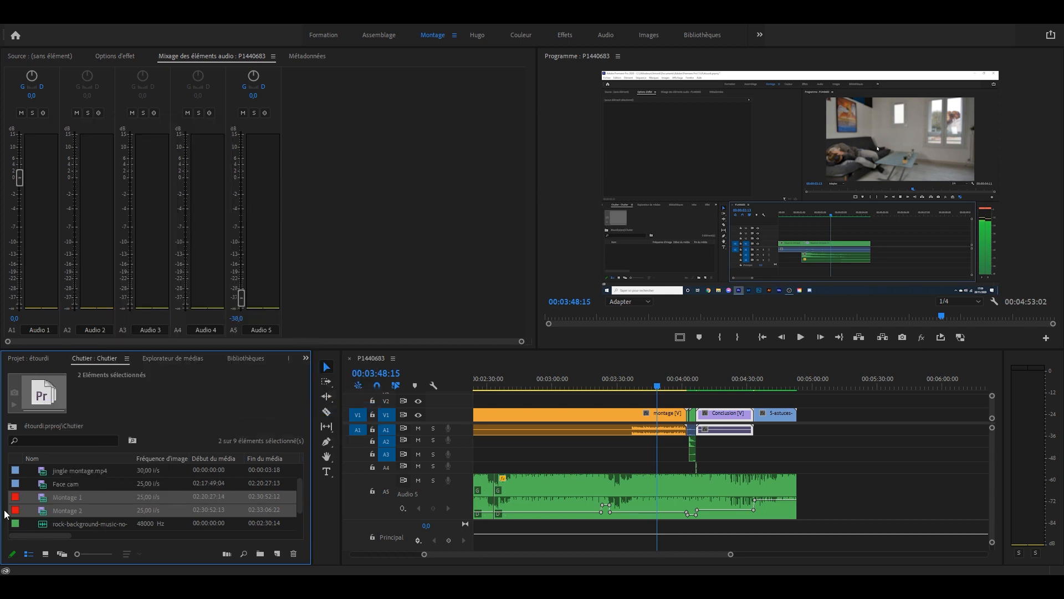
# Step: Try placing the Montage 1 and Montage 2 clips after the end of the timeline, and view the clip label colours
pyautogui.moveTo(40, 502); pyautogui.dragTo(809, 430)
pyautogui.scroll(-3, 763, 432)
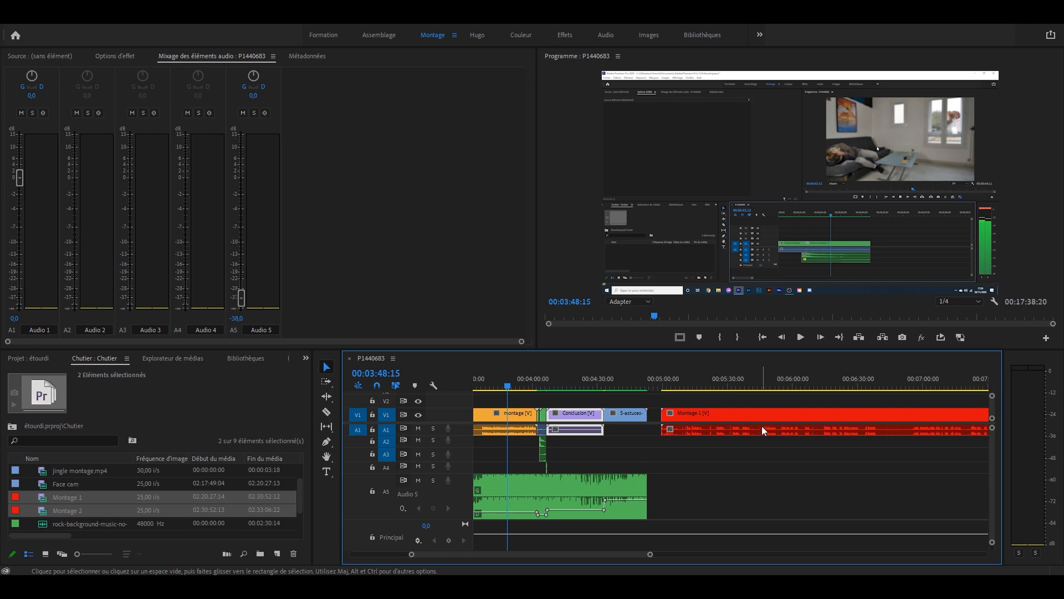
pyautogui.rightClick(762, 426)
pyautogui.moveTo(737, 289)
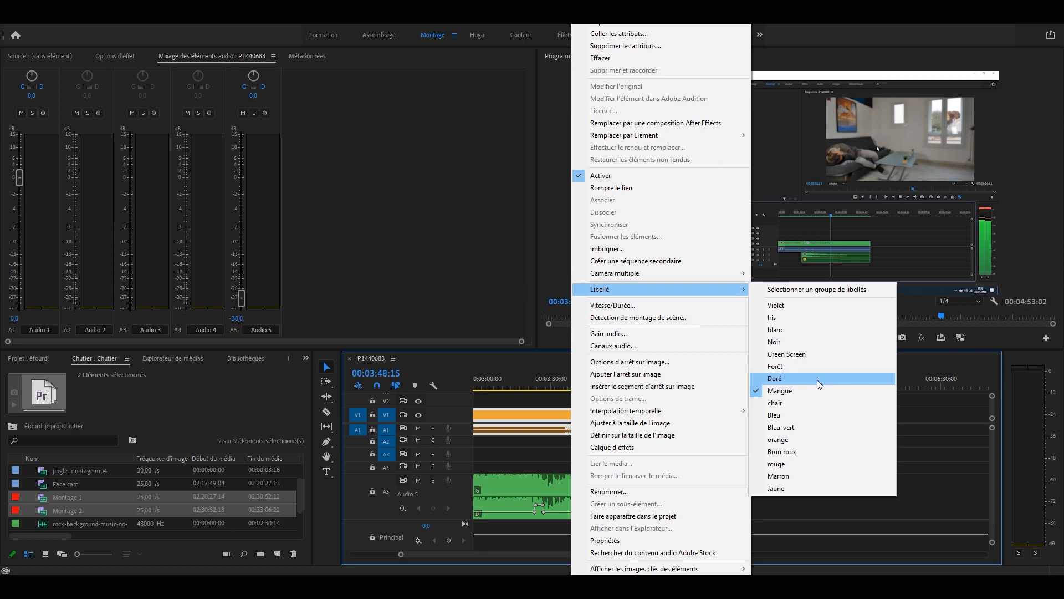
pyautogui.click(939, 404)
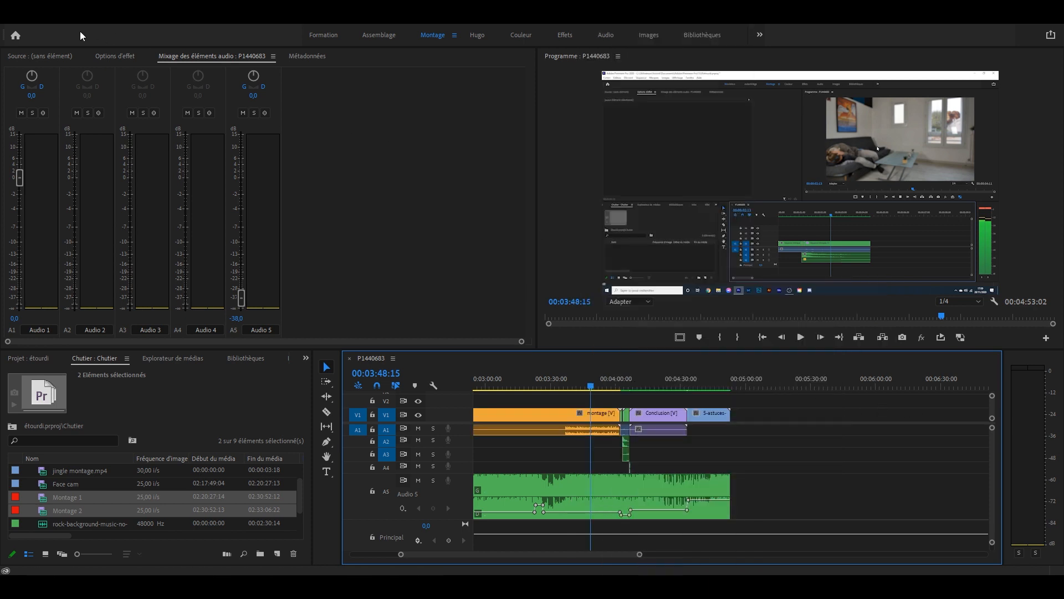
# Step: Examine the label colours and the default label for each media type in the Libellés preferences
pyautogui.click(44, 21)
pyautogui.moveTo(145, 383)
pyautogui.click(321, 502)
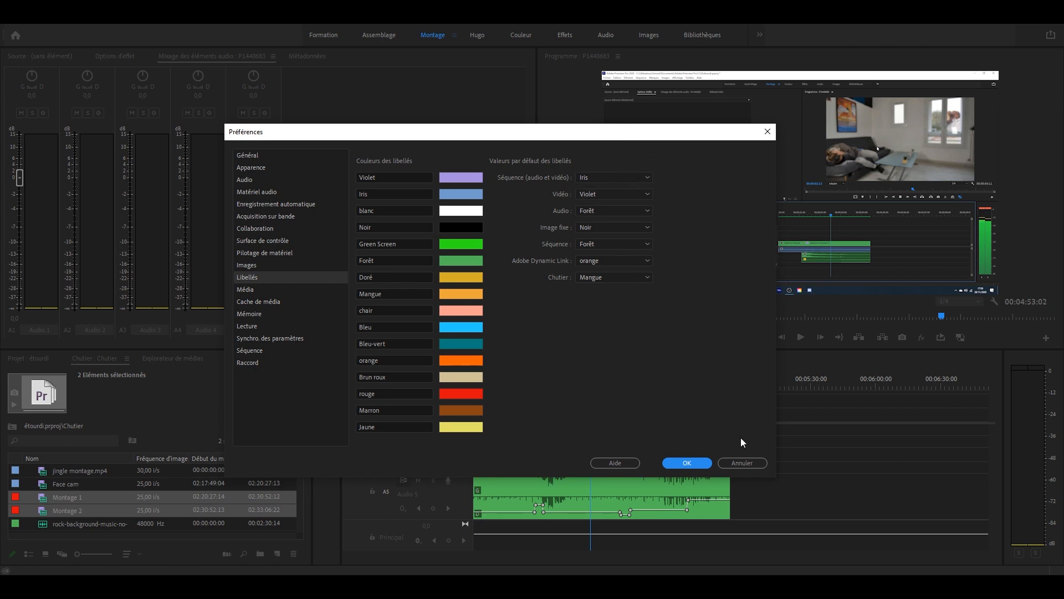
pyautogui.click(742, 462)
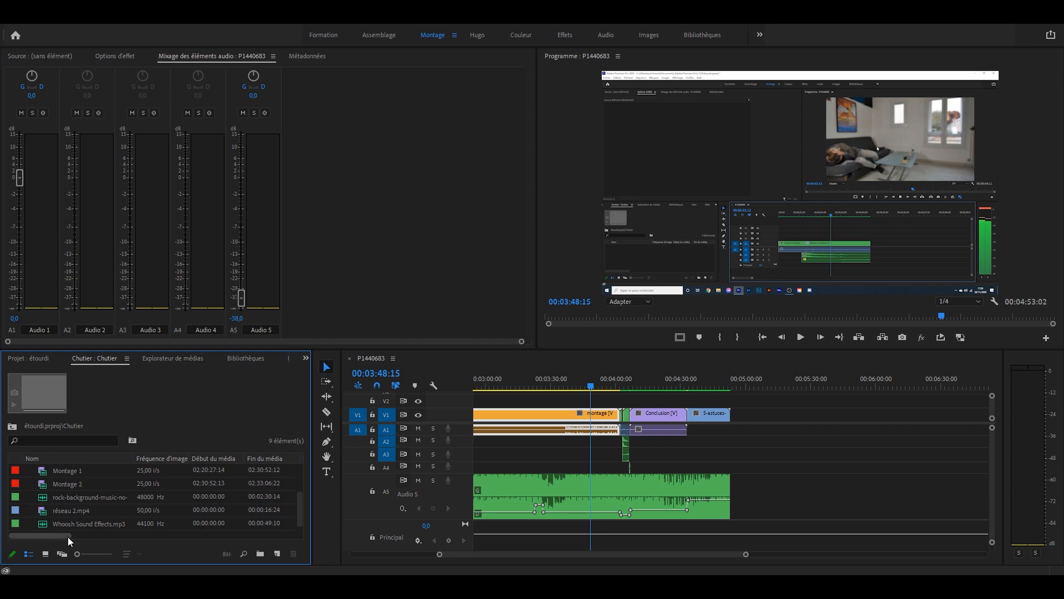
# Step: Check the details of the Whoosh Sound Effects.mp3, réseau 2.mp4, rock-background-music and Montage clips in the Chutier bin
pyautogui.click(83, 522)
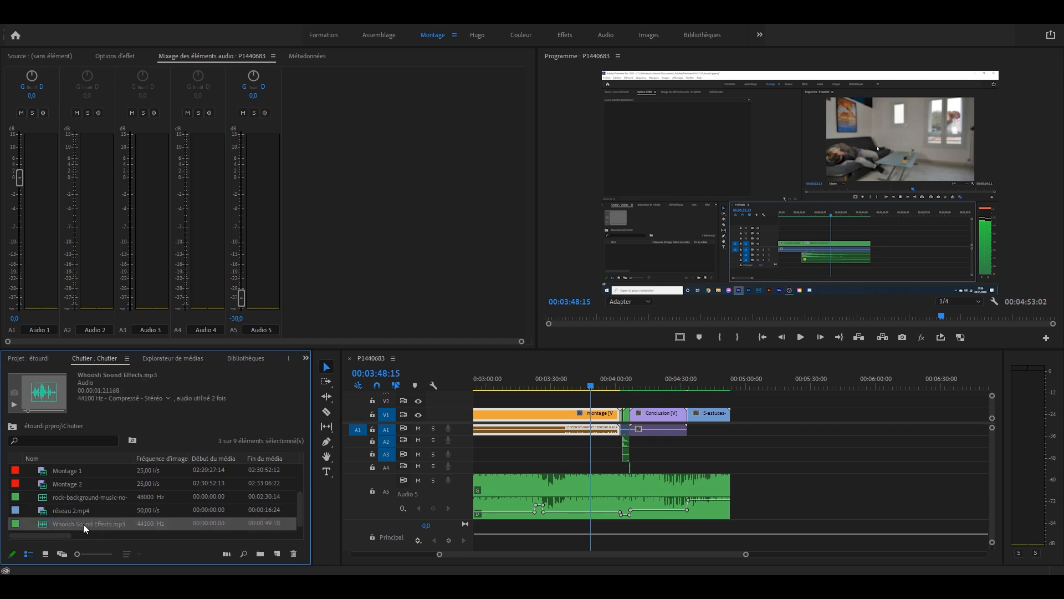
pyautogui.click(71, 510)
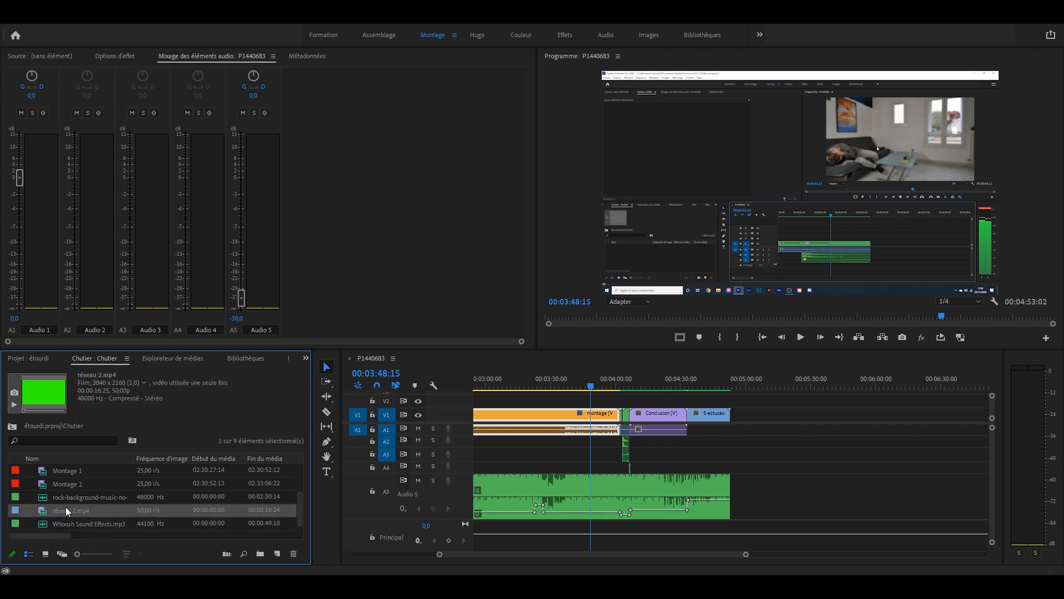
pyautogui.click(53, 497)
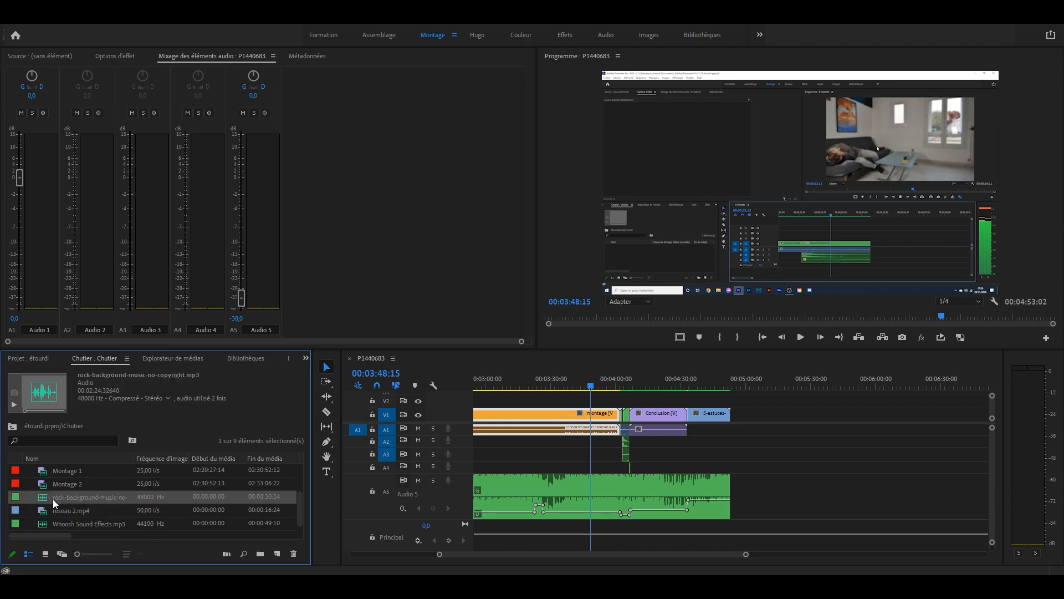
pyautogui.press('Up')
pyautogui.press('Up')
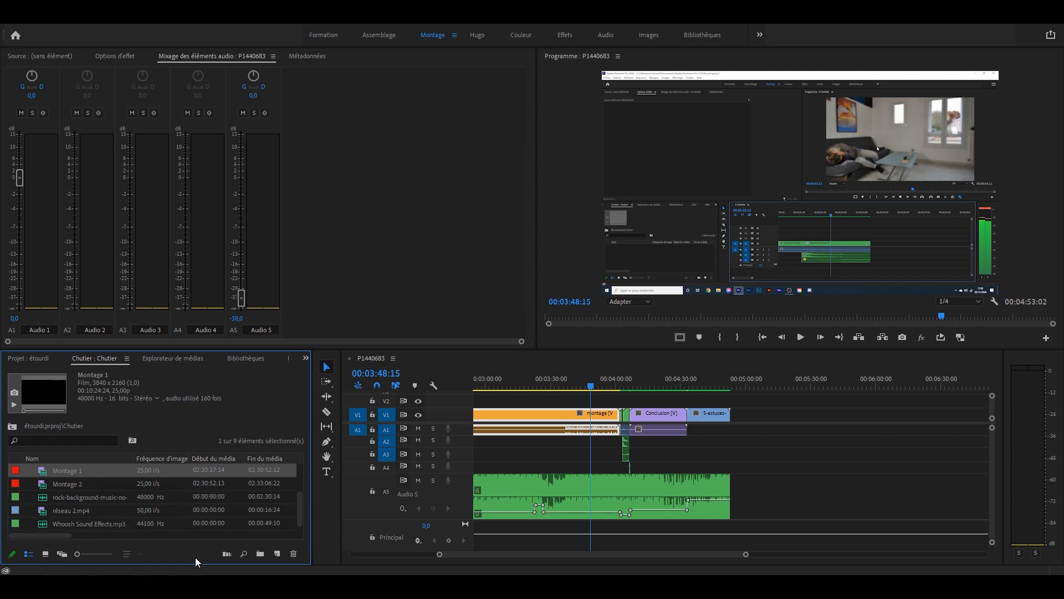
# Step: Create a bin named Montage inside Chutier and move the Montage 1 and Montage 2 clips into it
pyautogui.click(259, 556)
pyautogui.write('Montage')
pyautogui.press('Return')
pyautogui.click(78, 521)
pyautogui.click(77, 510)
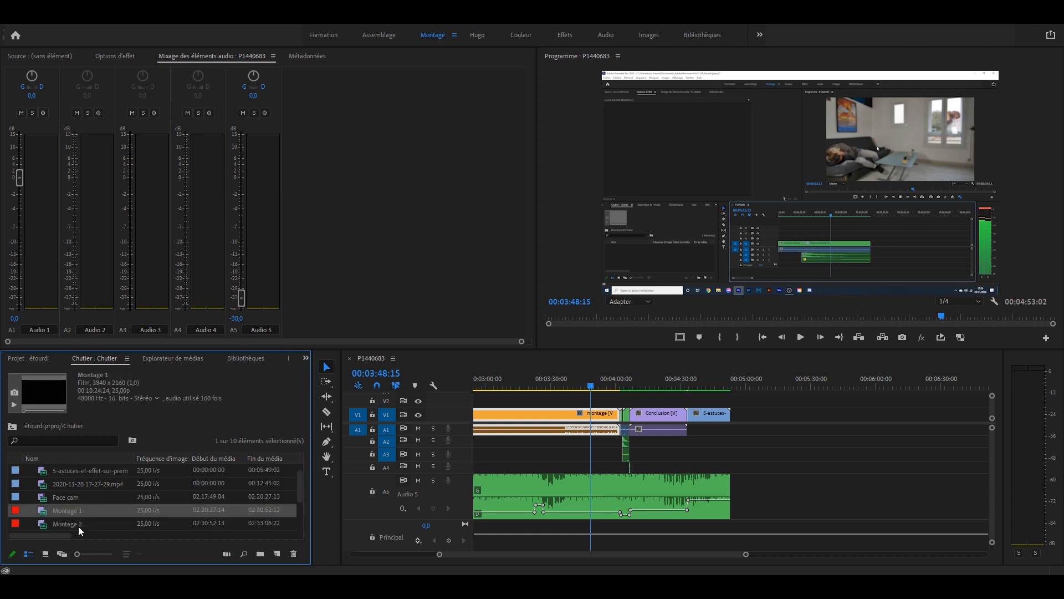
pyautogui.keyDown('shift'); pyautogui.click(72, 520); pyautogui.keyUp('shift')
pyautogui.scroll(1, 83, 524)
pyautogui.moveTo(71, 520); pyautogui.dragTo(71, 470)
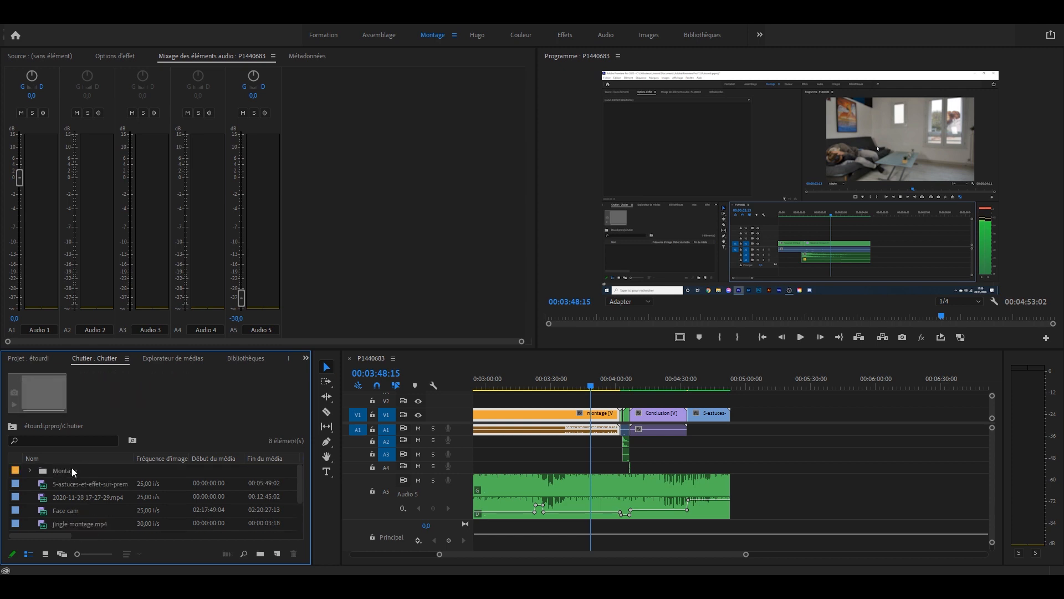
# Step: Open the Montage bin and compare its contents with the parent Chutier bin
pyautogui.doubleClick(48, 470)
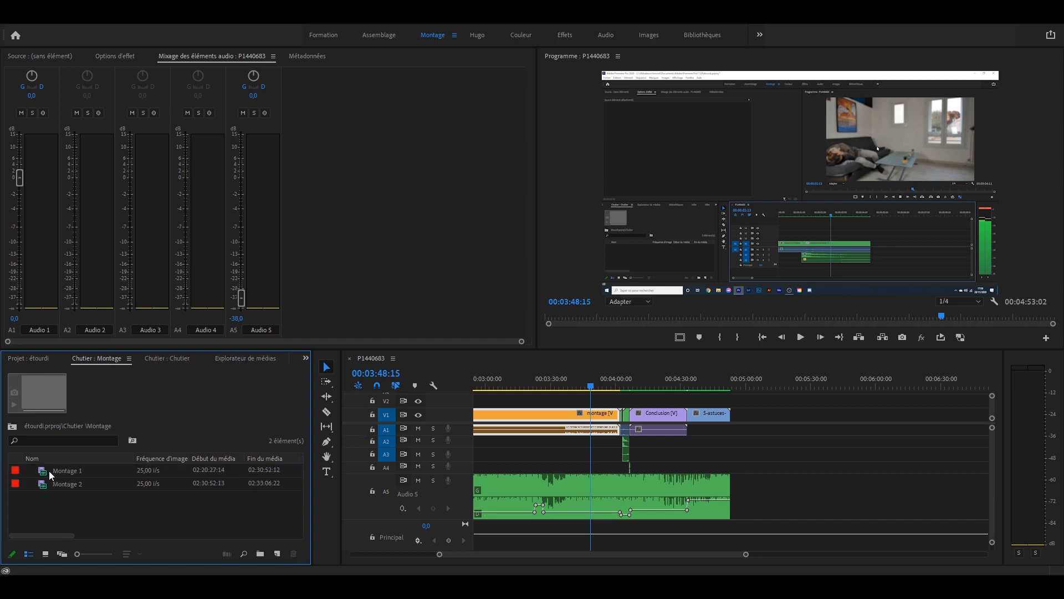
pyautogui.click(167, 358)
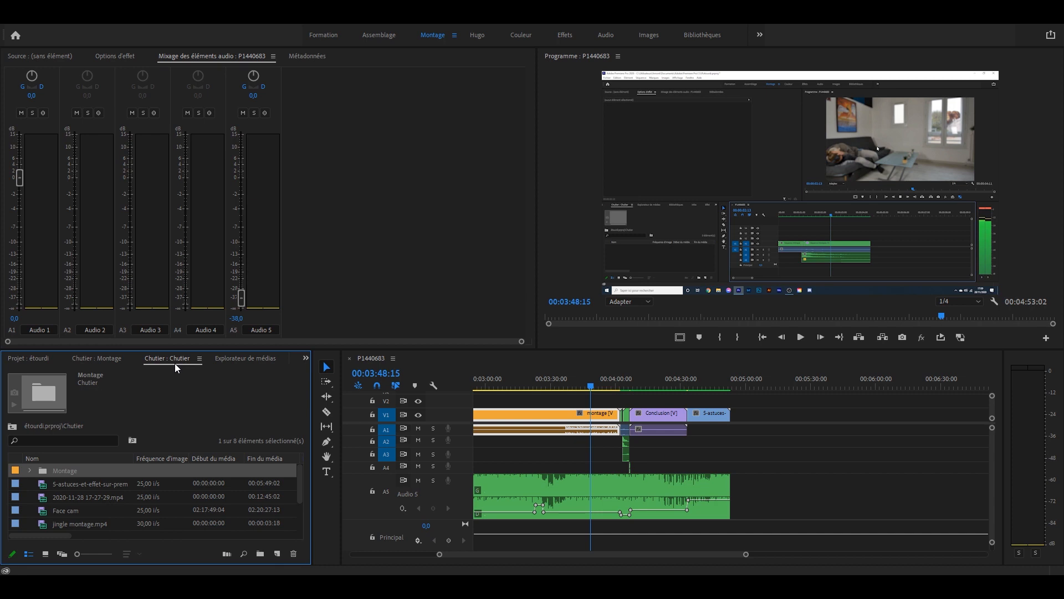
pyautogui.click(97, 358)
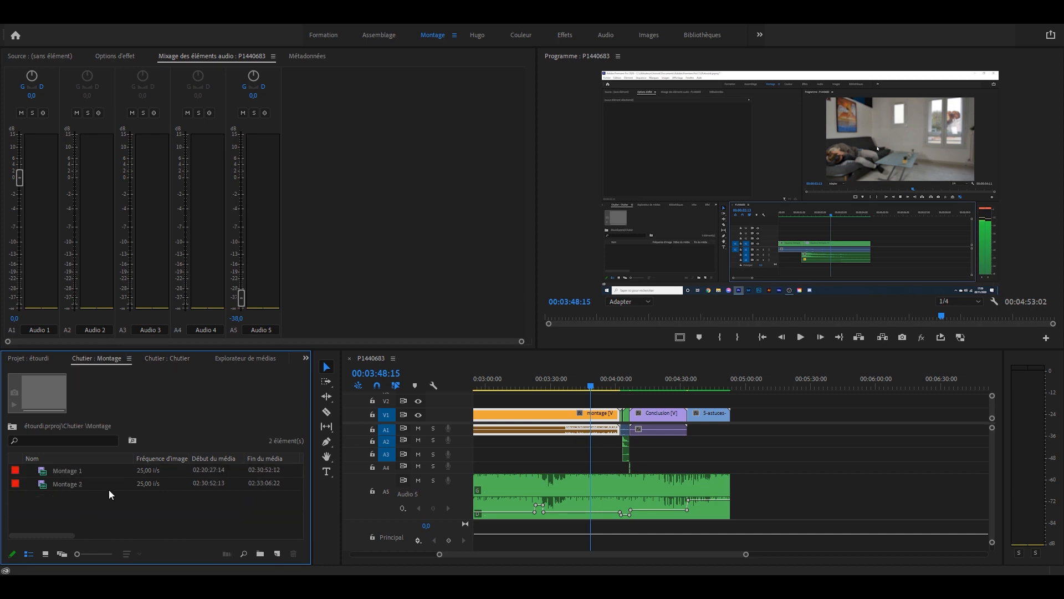
pyautogui.click(146, 363)
pyautogui.click(99, 360)
# Step: Create a bin named séquence at the project root and move Séquence imbriquée 02 to 07 into it
pyautogui.click(33, 358)
pyautogui.scroll(-5, 101, 499)
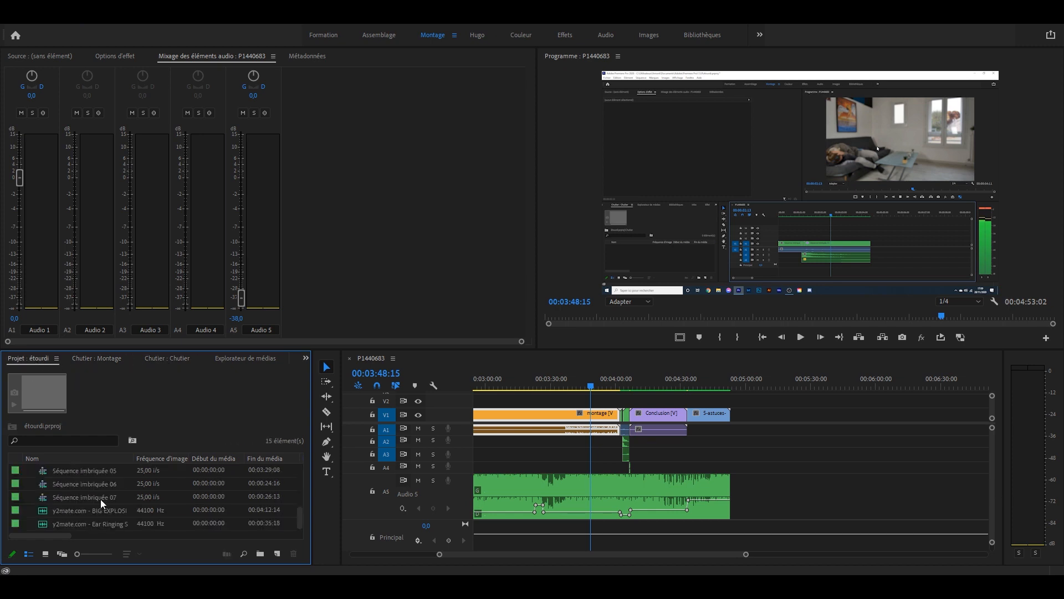
pyautogui.scroll(3, 83, 499)
pyautogui.click(259, 558)
pyautogui.write('séquence')
pyautogui.scroll(-4, 132, 484)
pyautogui.click(132, 484)
pyautogui.scroll(-2, 132, 484)
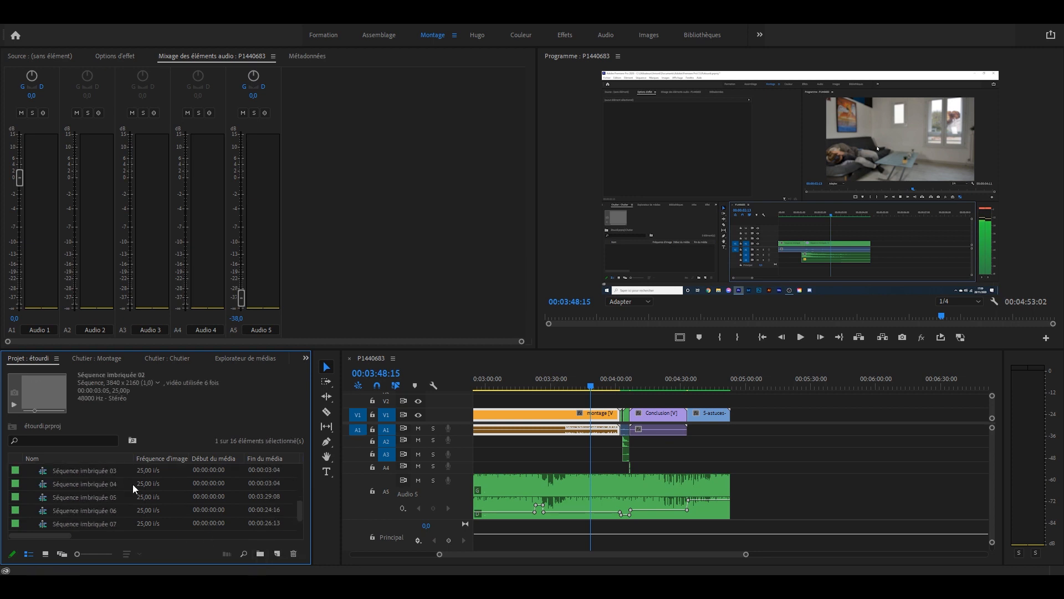
pyautogui.keyDown('shift'); pyautogui.click(94, 508); pyautogui.keyUp('shift')
pyautogui.moveTo(161, 497); pyautogui.dragTo(55, 486)
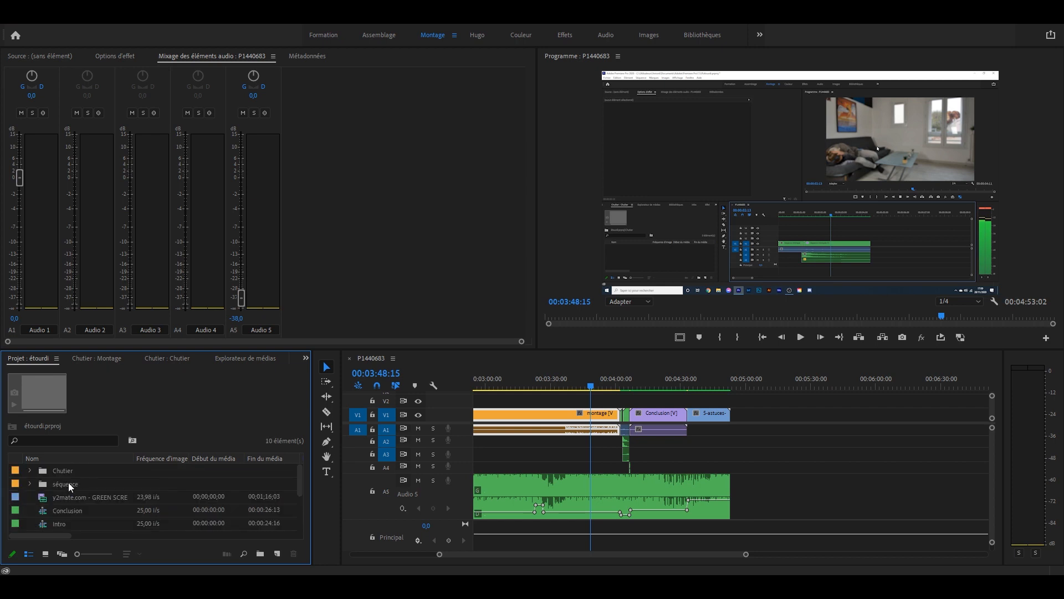
pyautogui.doubleClick(42, 484)
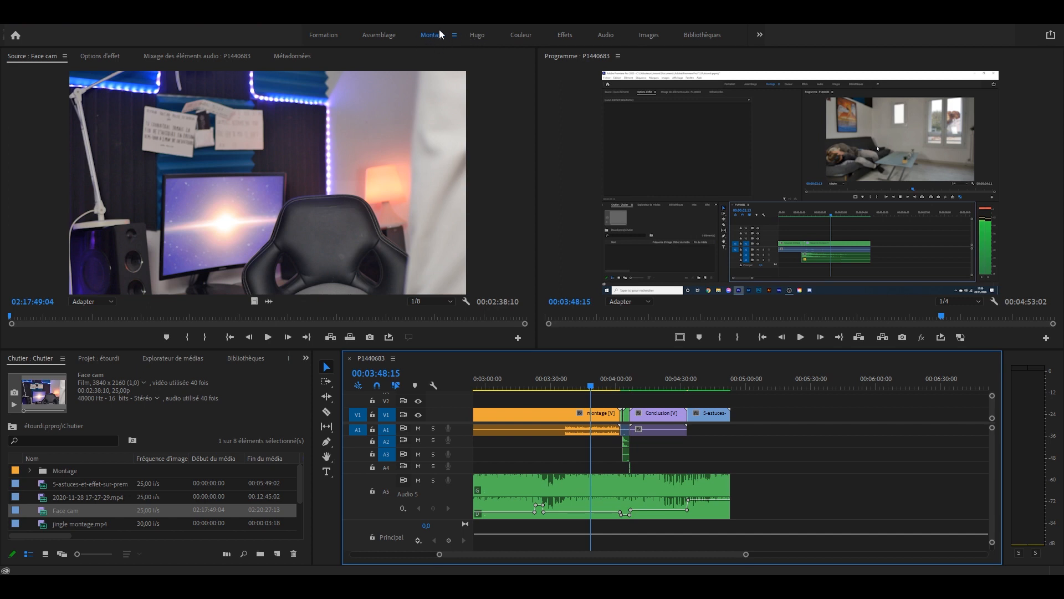
# Step: View the custom Hugo workspace and return to the Montage workspace
pyautogui.click(478, 36)
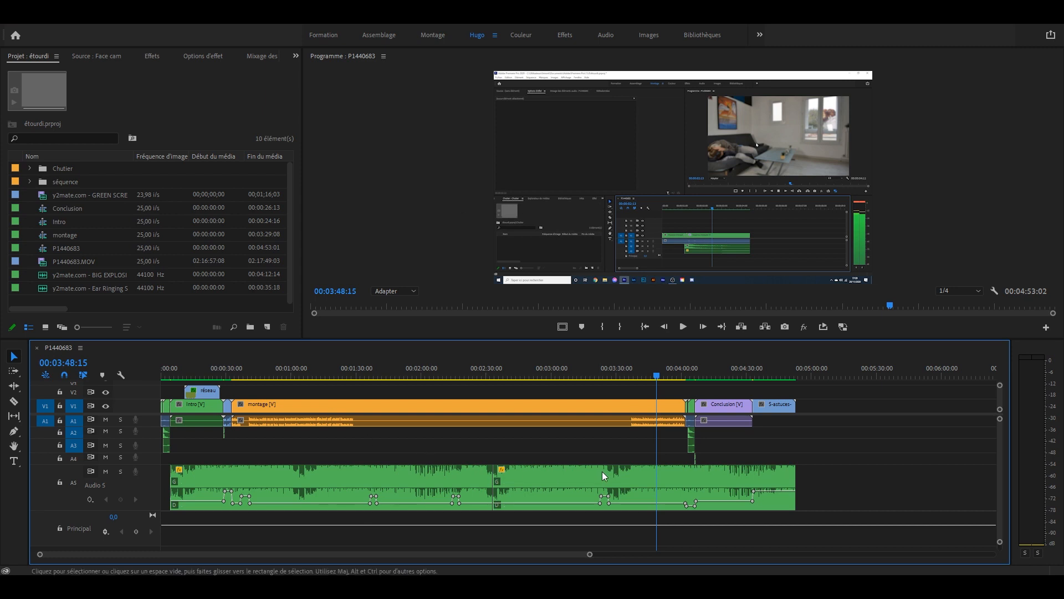
pyautogui.click(428, 37)
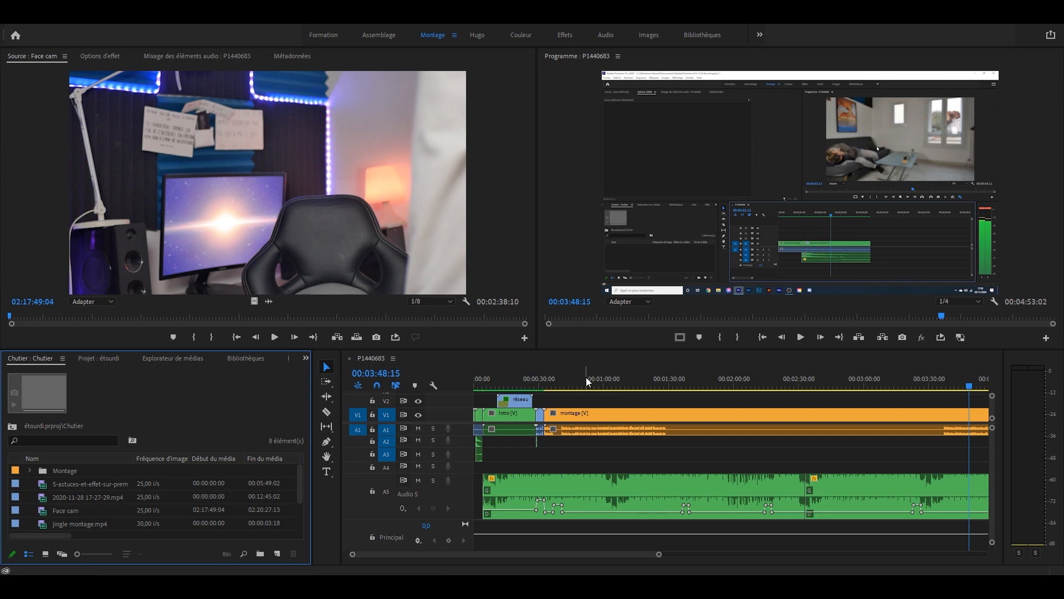
# Step: Close the Bibliothèques and Infos panels and the unused panels after Effets in the project panel group
pyautogui.click(288, 358)
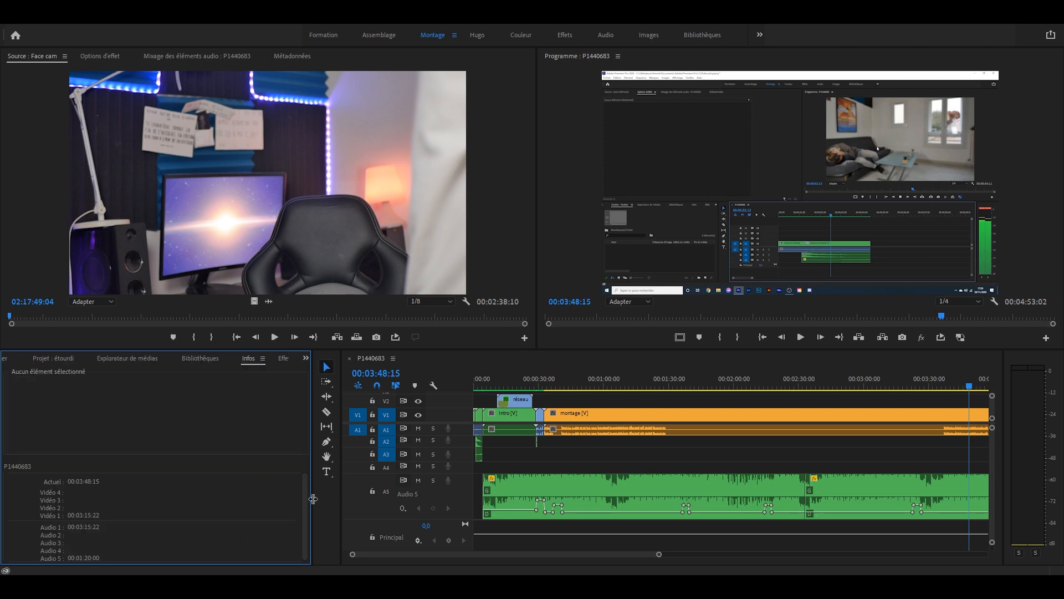
pyautogui.click(215, 358)
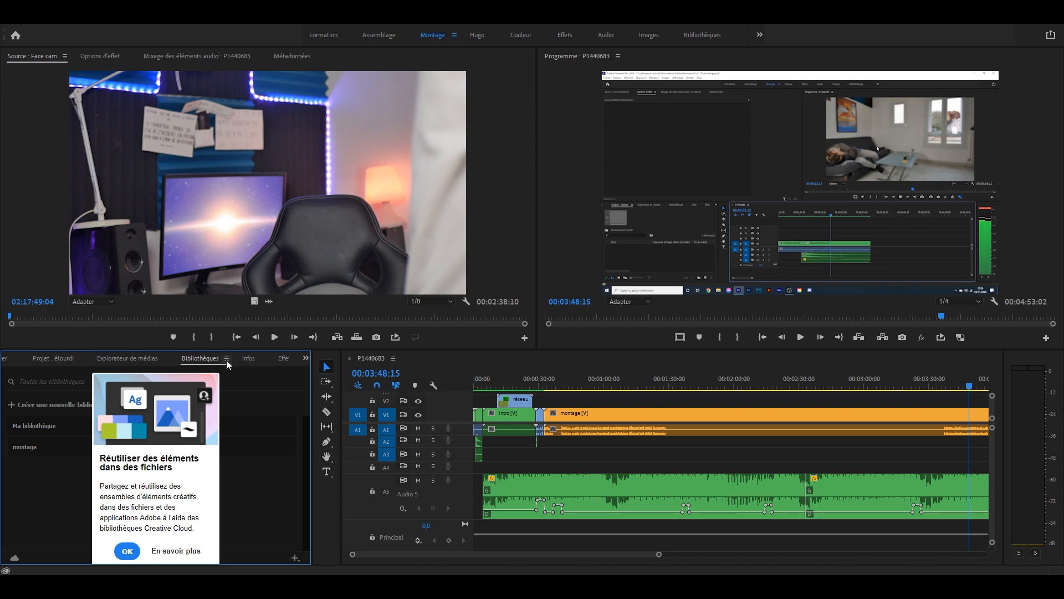
pyautogui.click(226, 359)
pyautogui.click(248, 361)
pyautogui.click(203, 358)
pyautogui.click(222, 359)
pyautogui.click(232, 358)
pyautogui.click(255, 359)
pyautogui.click(277, 362)
pyautogui.click(279, 358)
pyautogui.click(298, 361)
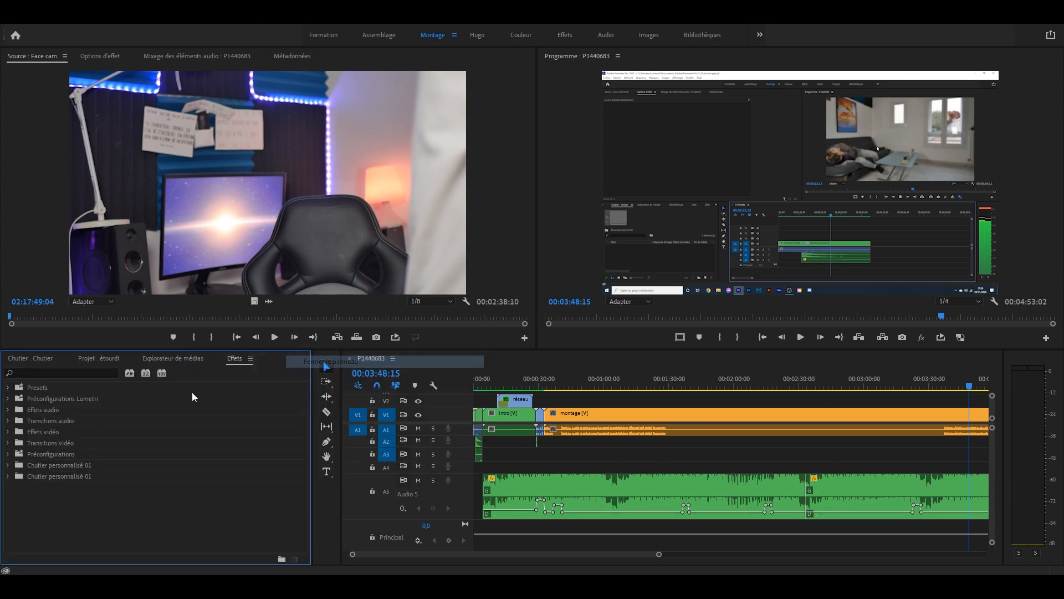
# Step: Close the Explorateur de médias and Chutier panels, keeping only Projet and Effets in their group
pyautogui.click(220, 361)
pyautogui.click(224, 362)
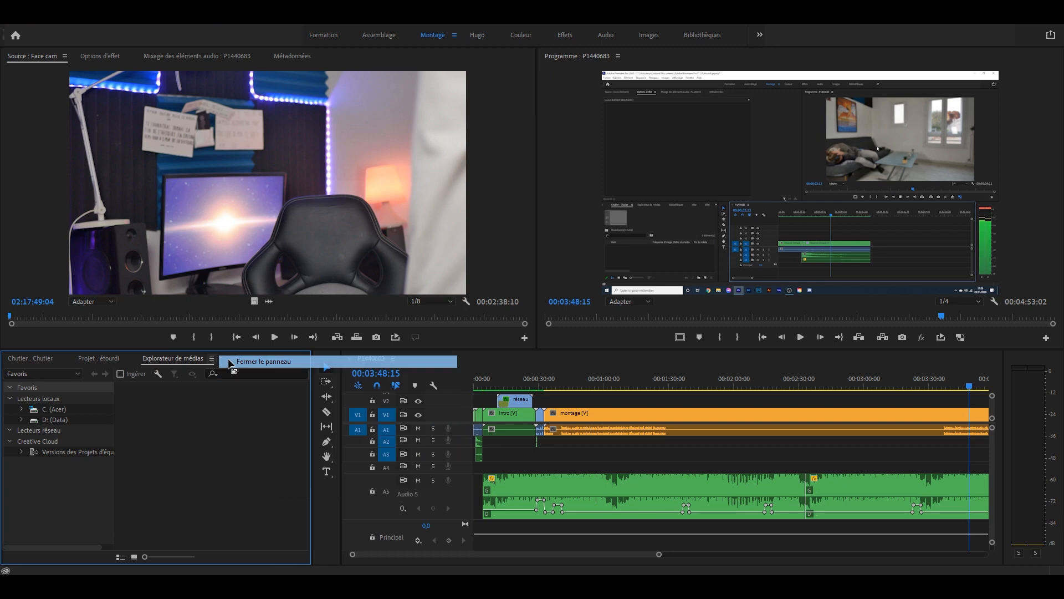
pyautogui.click(101, 358)
pyautogui.click(33, 359)
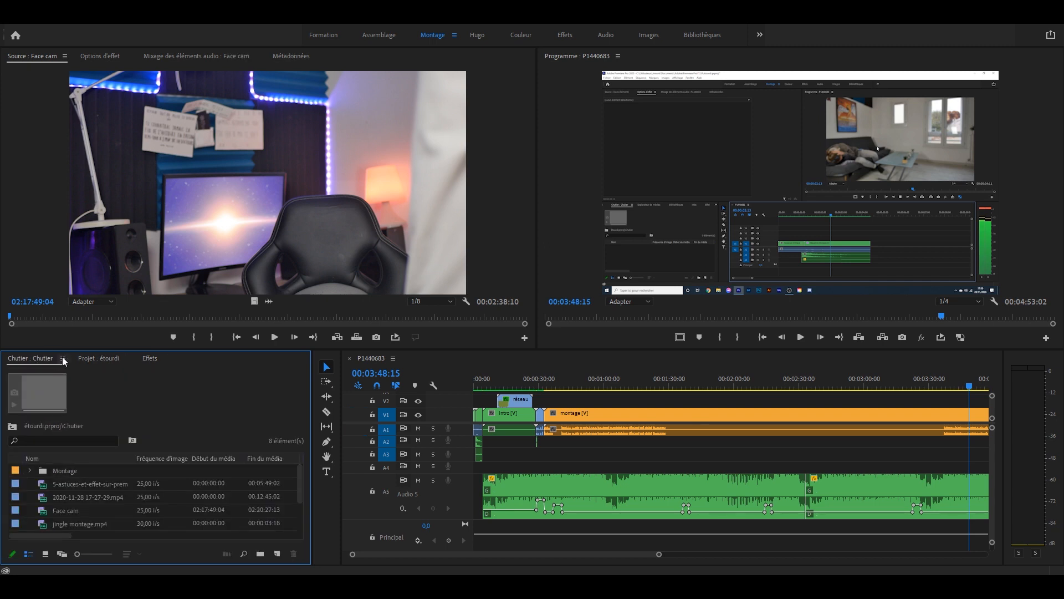
pyautogui.click(64, 361)
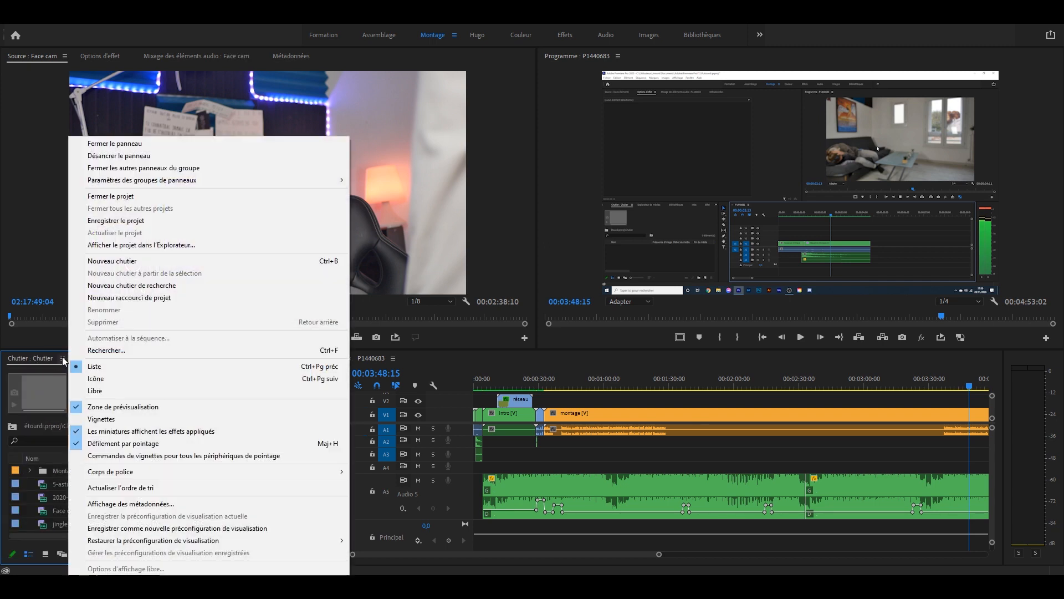
pyautogui.click(113, 143)
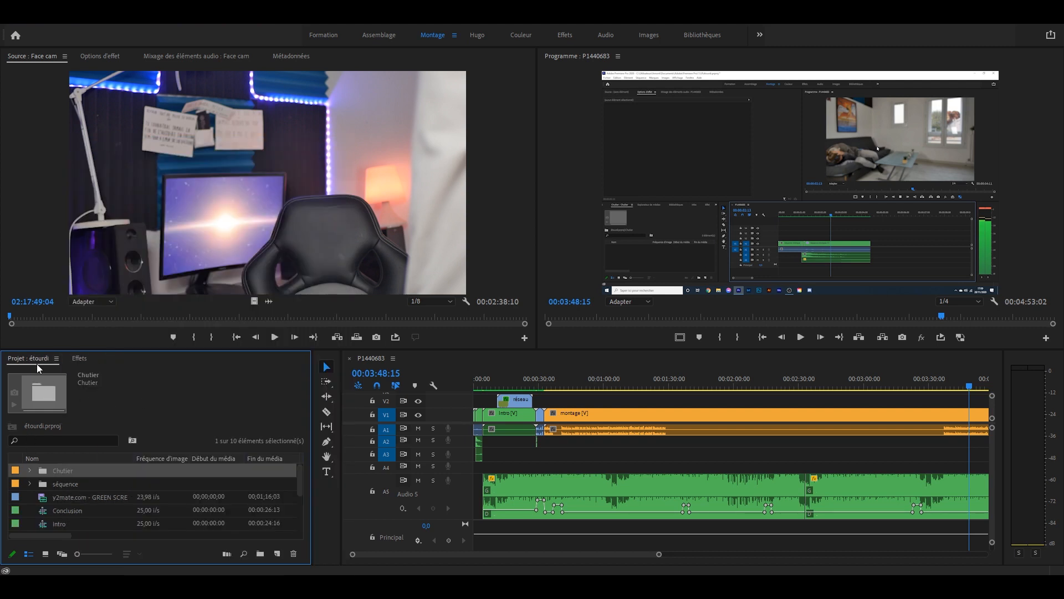
# Step: Review the Effets, Source, Options d'effet and Mixage des éléments audio panels, using the montage clip under the playhead
pyautogui.click(76, 359)
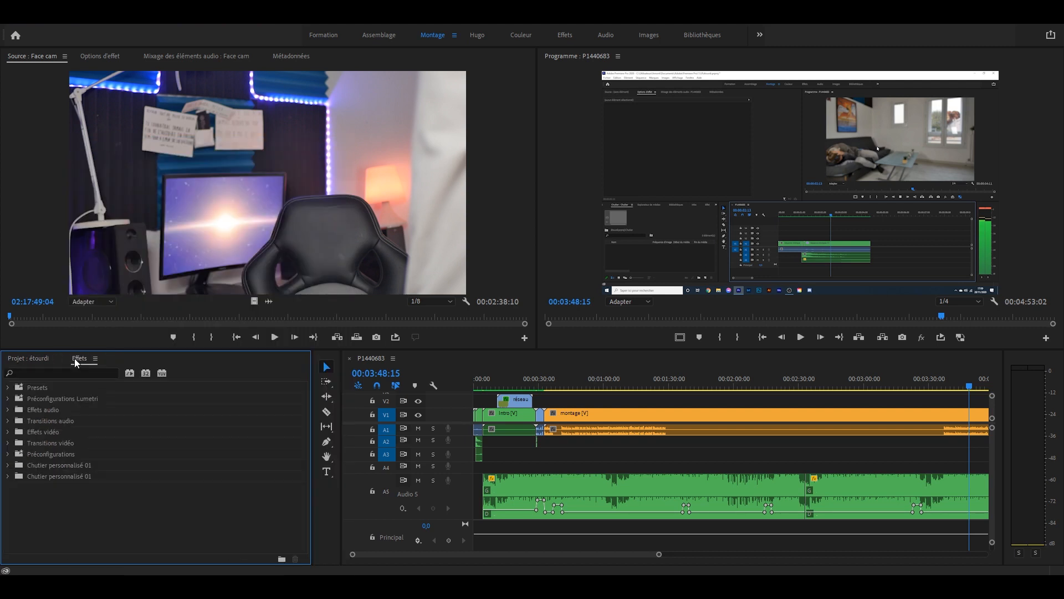
pyautogui.click(43, 58)
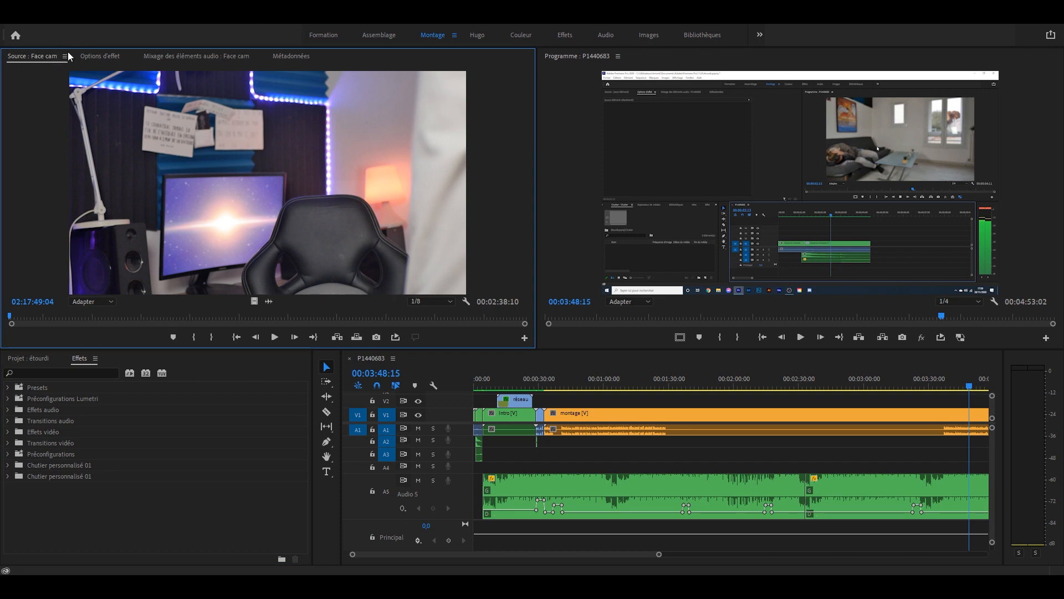
pyautogui.click(88, 55)
pyautogui.press('d')
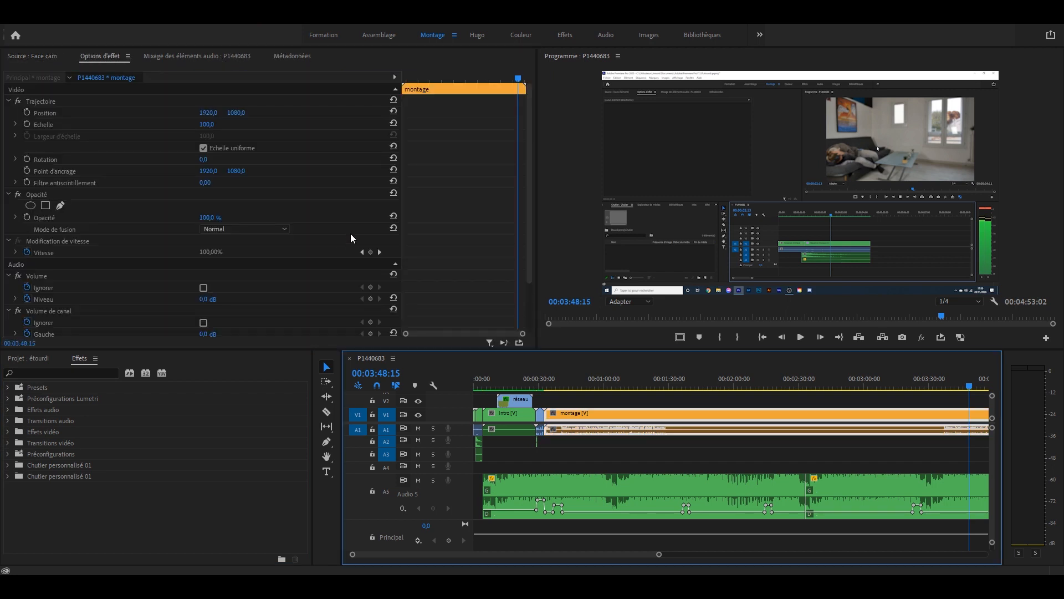
pyautogui.click(213, 57)
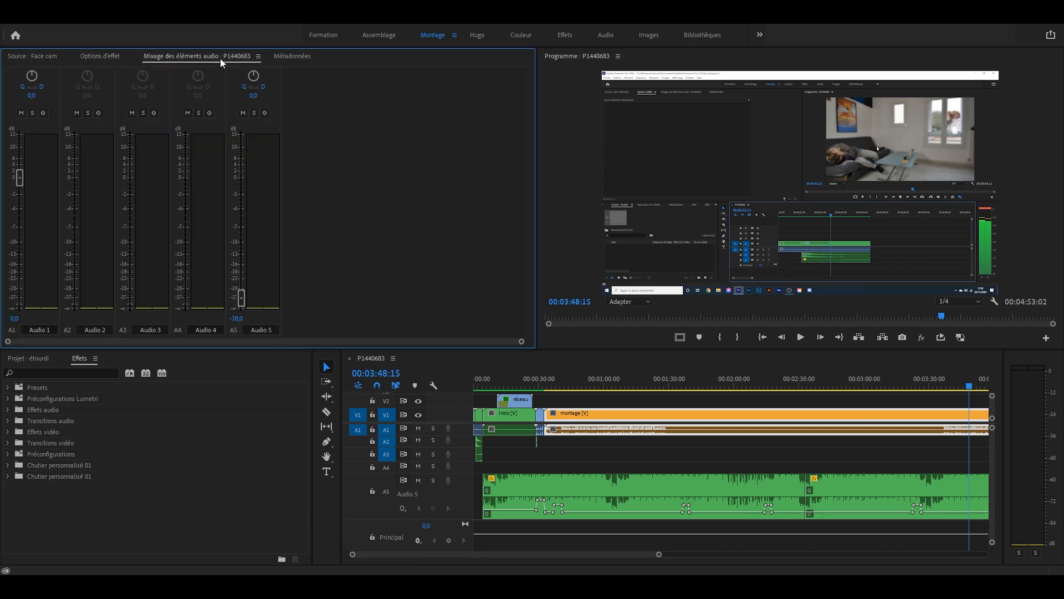
# Step: Close the Métadonnées and Options d'effet panels in the source panel group
pyautogui.click(291, 57)
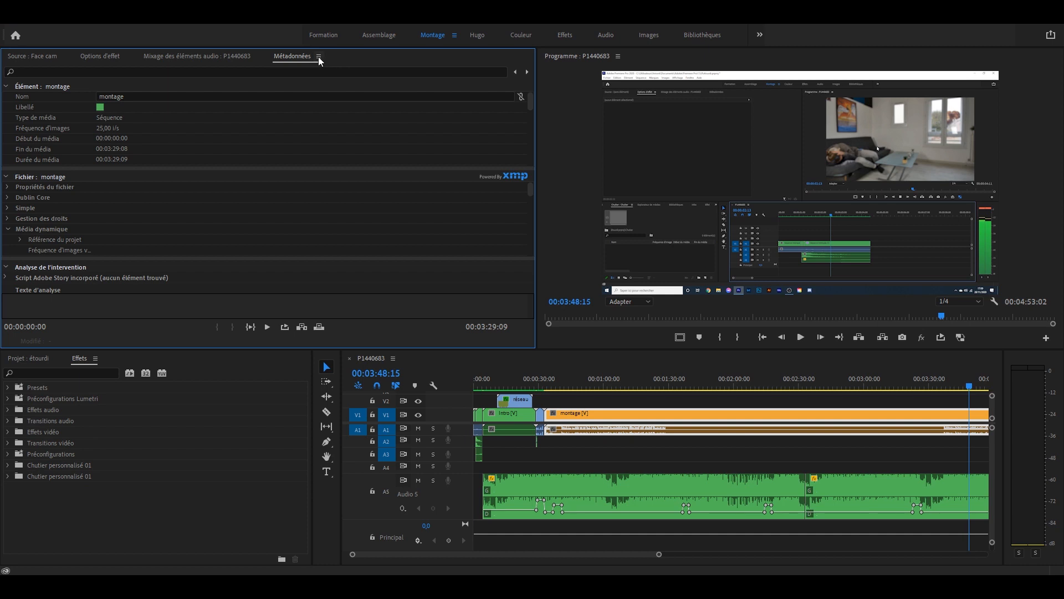
pyautogui.click(319, 57)
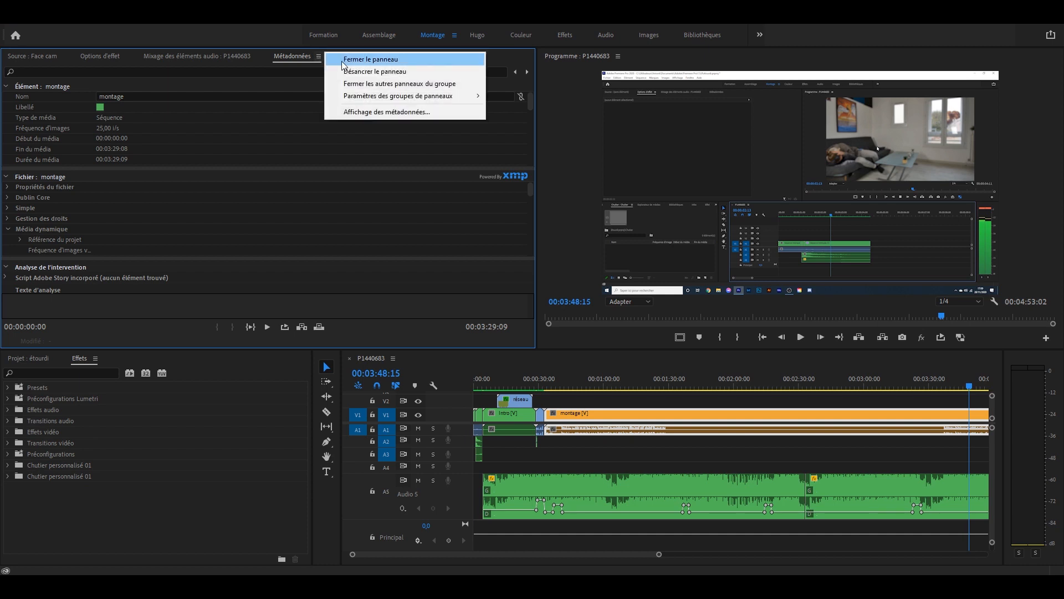
pyautogui.click(343, 60)
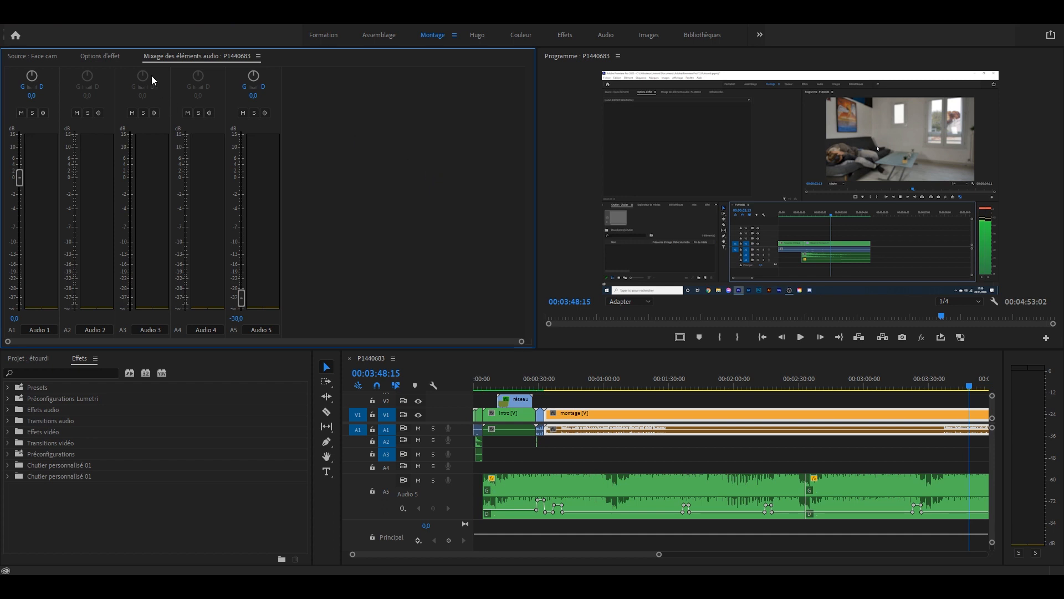
pyautogui.click(113, 57)
pyautogui.click(128, 57)
pyautogui.click(148, 59)
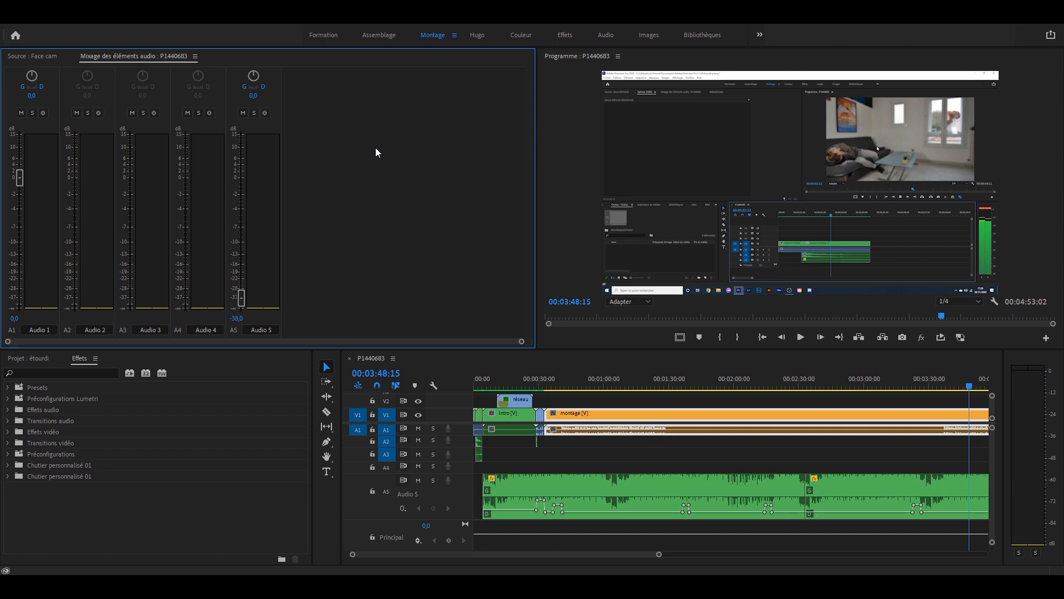
# Step: Restore the Montage workspace to its saved layout
pyautogui.click(457, 35)
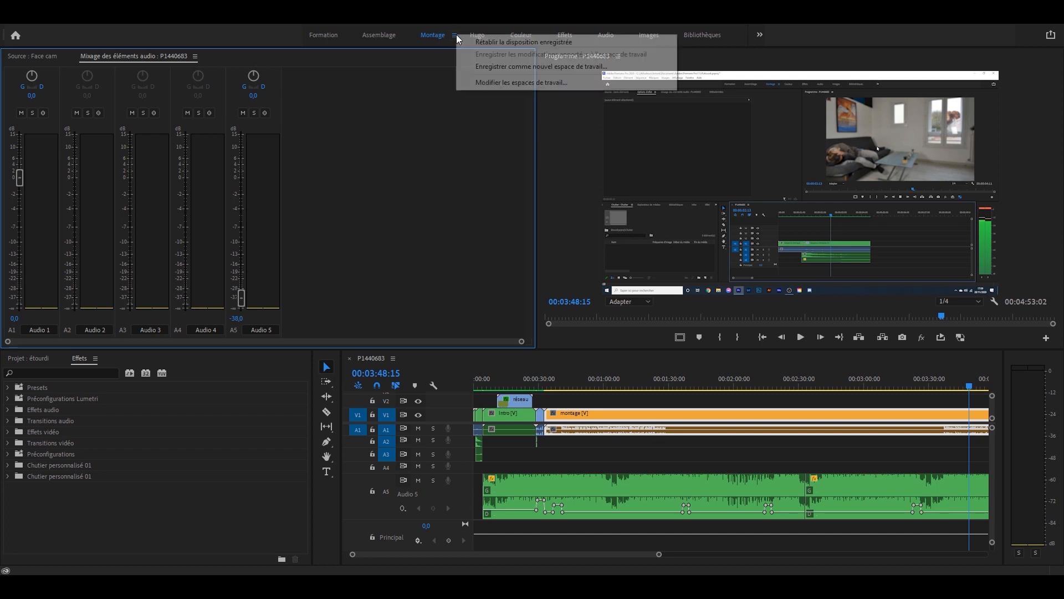
pyautogui.click(530, 39)
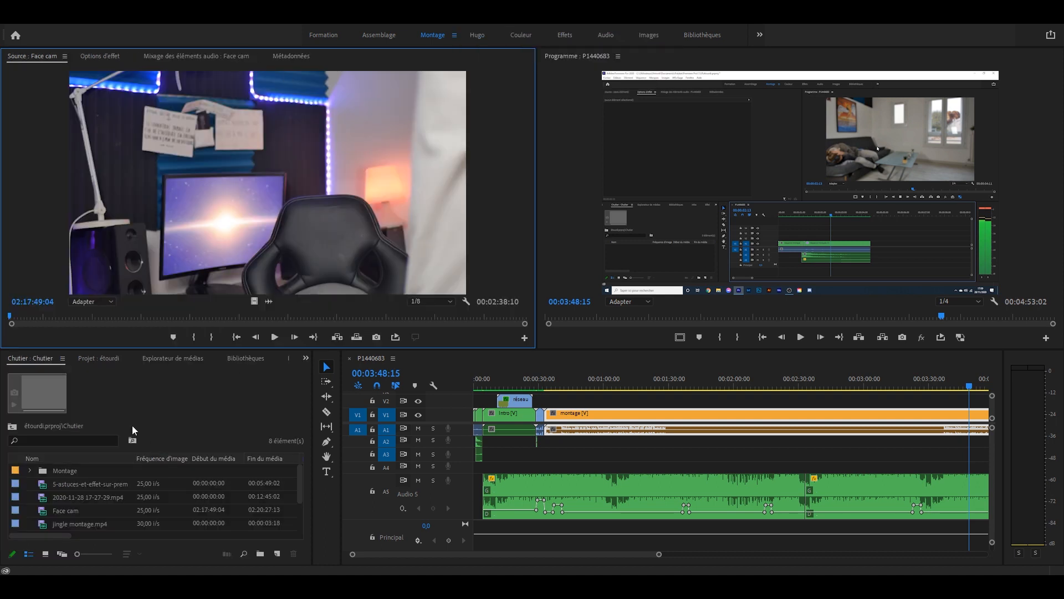
# Step: Close the unused panels again, leaving Projet and Effets in one group and Source and Mixage des éléments audio in the other
pyautogui.click(176, 358)
pyautogui.click(247, 358)
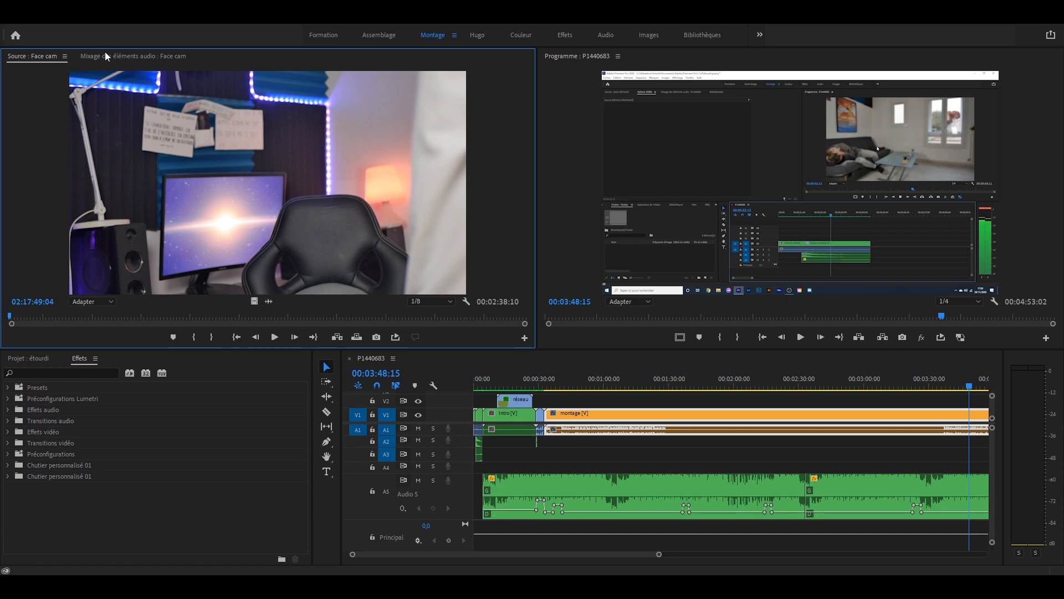
# Step: Reopen the Options d'effet panel and place it between Source and Mixage des éléments audio in the source panel group
pyautogui.click(233, 24)
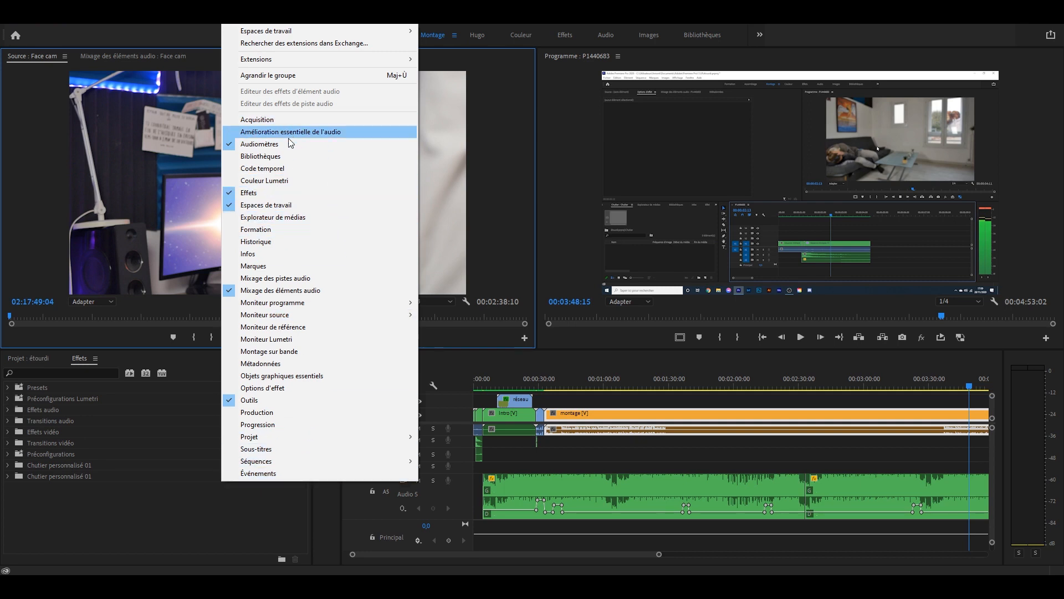
pyautogui.click(268, 388)
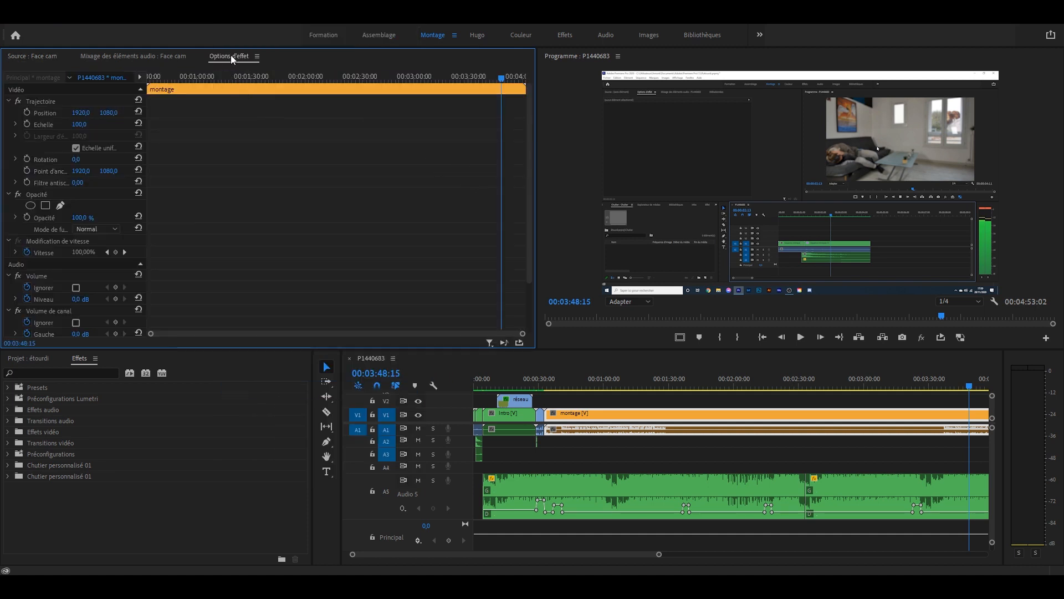
pyautogui.moveTo(147, 155); pyautogui.dragTo(236, 178)
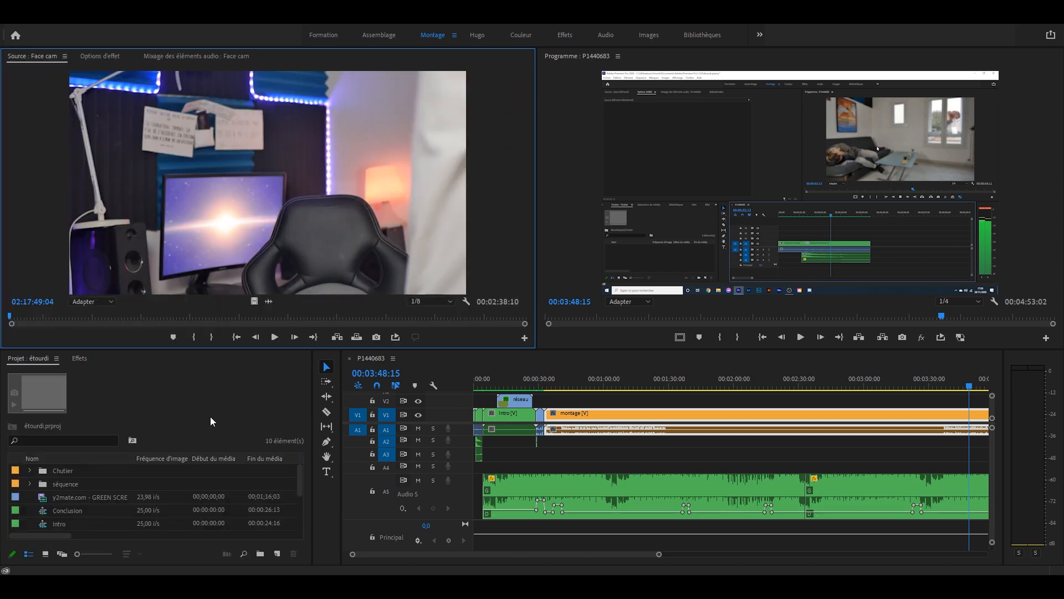
# Step: Review the Projet, Effets, Options d'effet and Source panels in the two panel groups
pyautogui.click(168, 386)
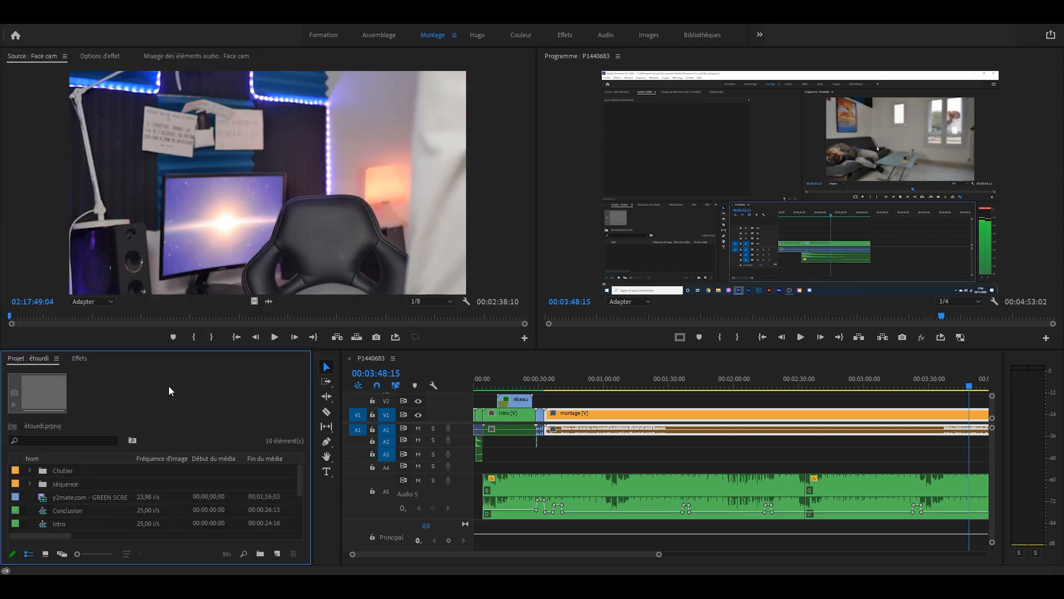
pyautogui.click(80, 358)
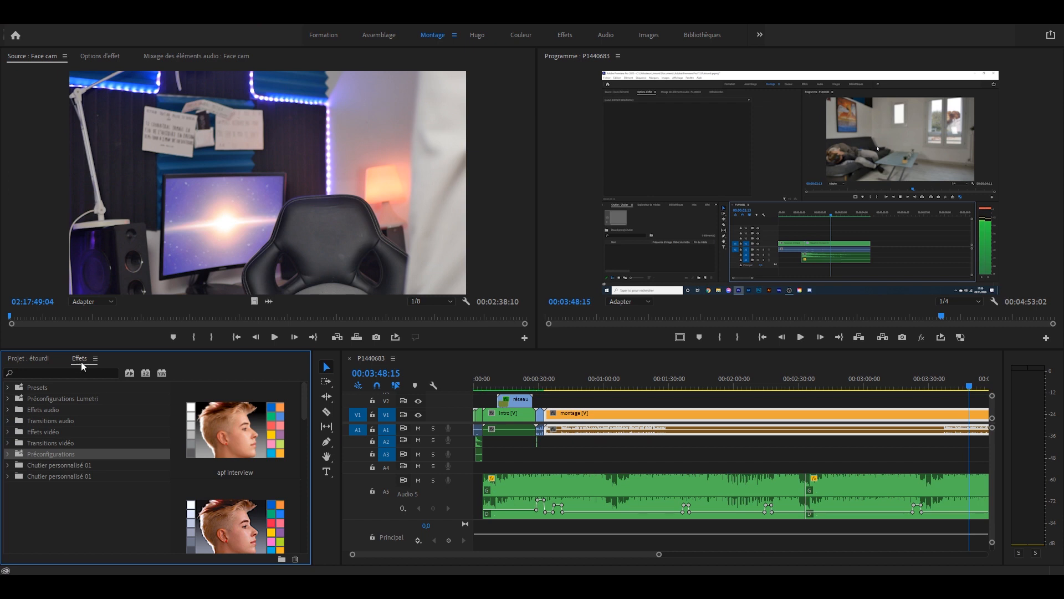
pyautogui.click(104, 55)
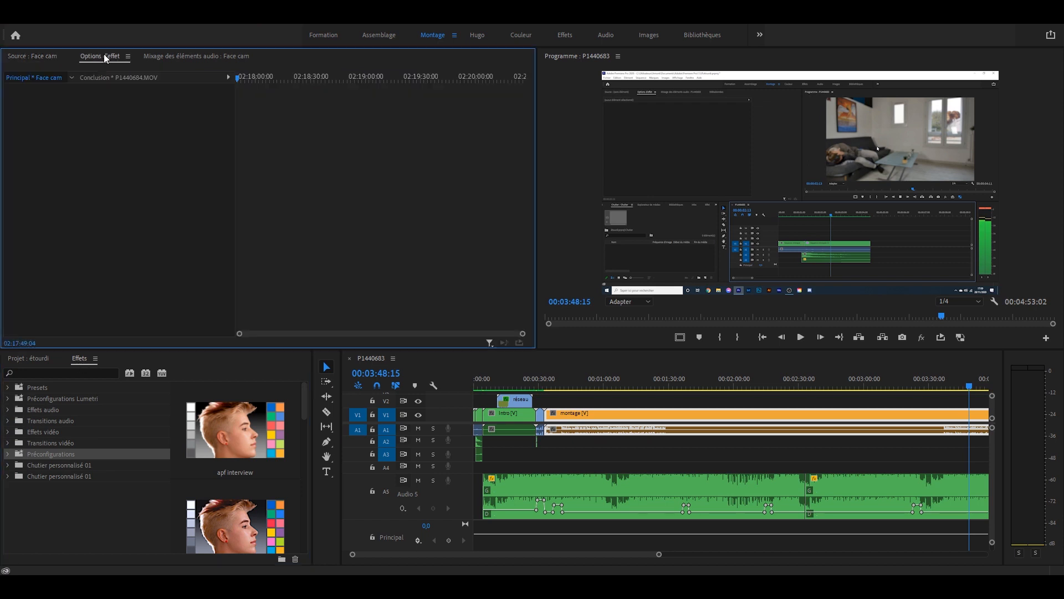
pyautogui.click(46, 56)
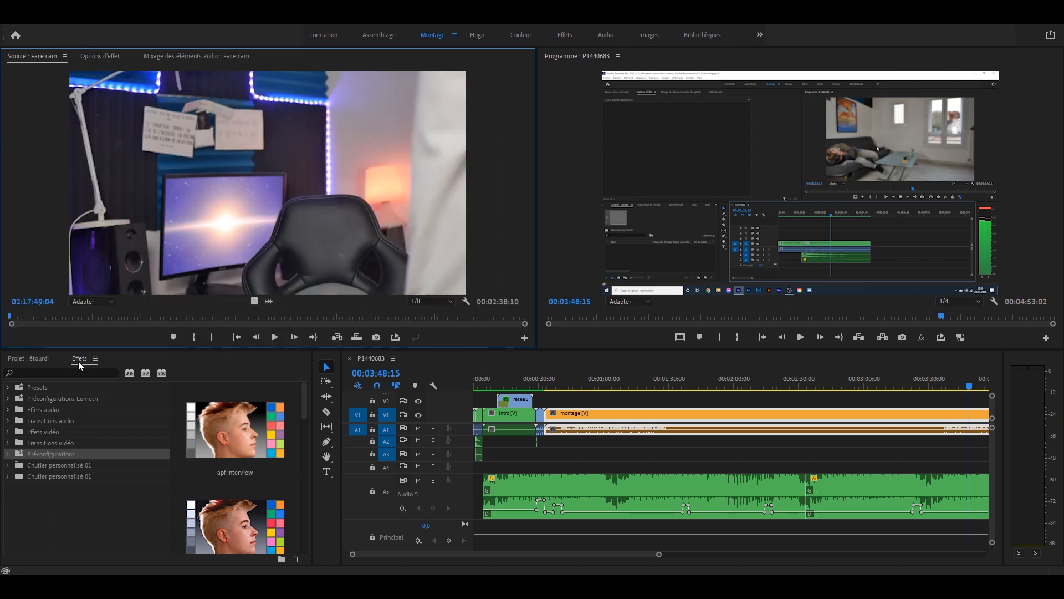
pyautogui.click(79, 360)
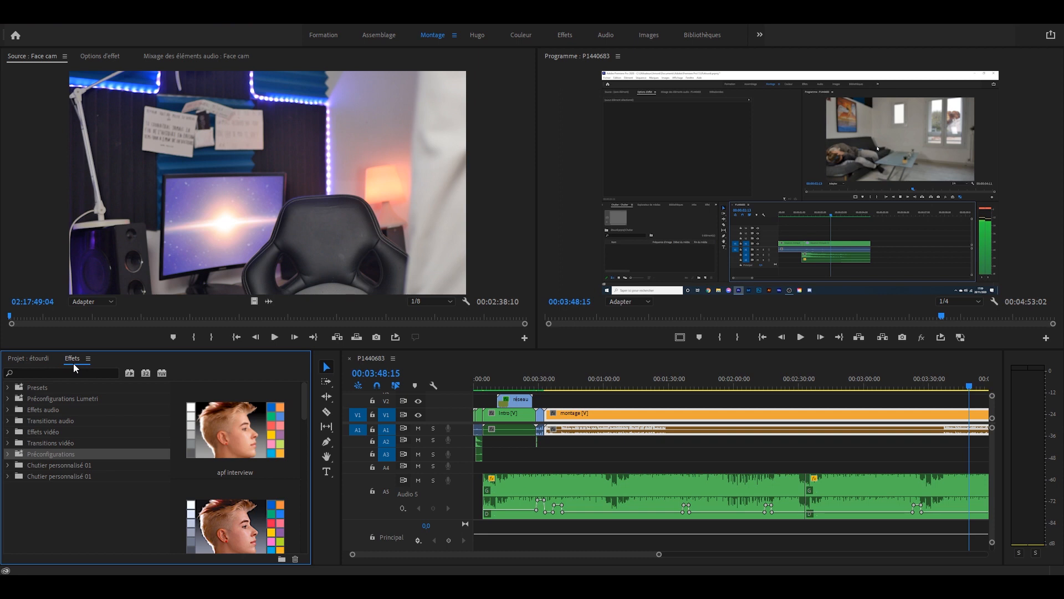
# Step: Try docking the Effets panel as its own group between the Source and Programme panels, checking the narrowed source group
pyautogui.moveTo(61, 363); pyautogui.dragTo(271, 187)
pyautogui.click(91, 55)
pyautogui.click(214, 54)
pyautogui.click(287, 55)
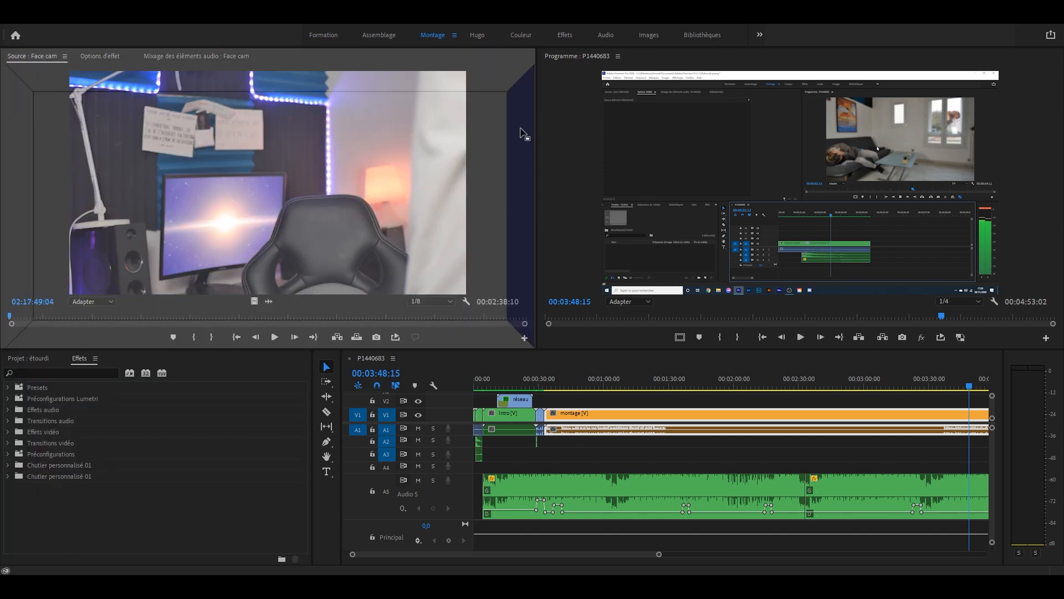
pyautogui.moveTo(521, 131); pyautogui.dragTo(37, 175)
pyautogui.moveTo(46, 100); pyautogui.dragTo(522, 240)
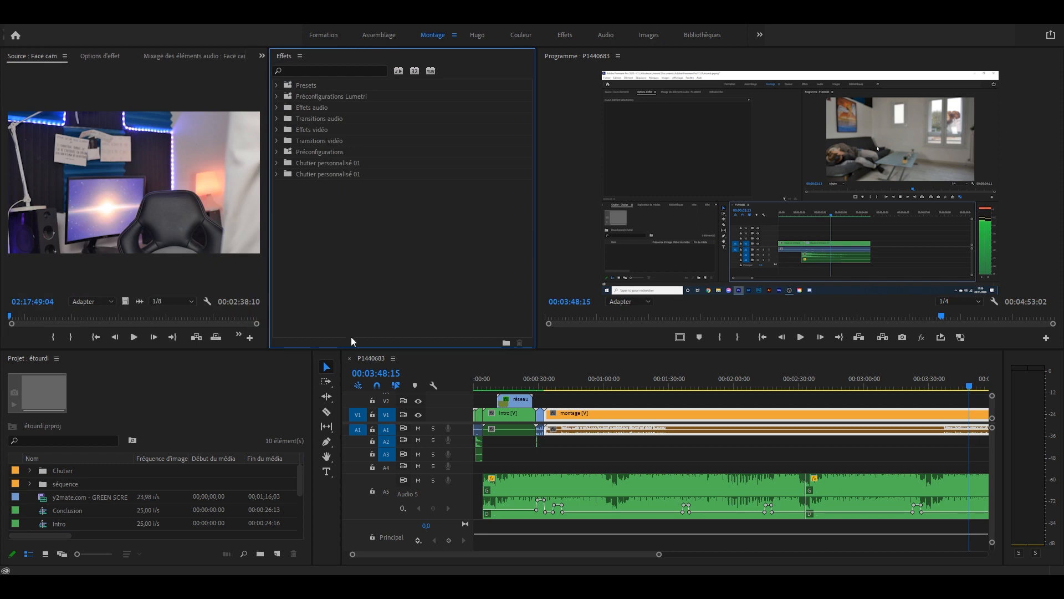
pyautogui.scroll(-2, 78, 59)
pyautogui.scroll(2, 78, 58)
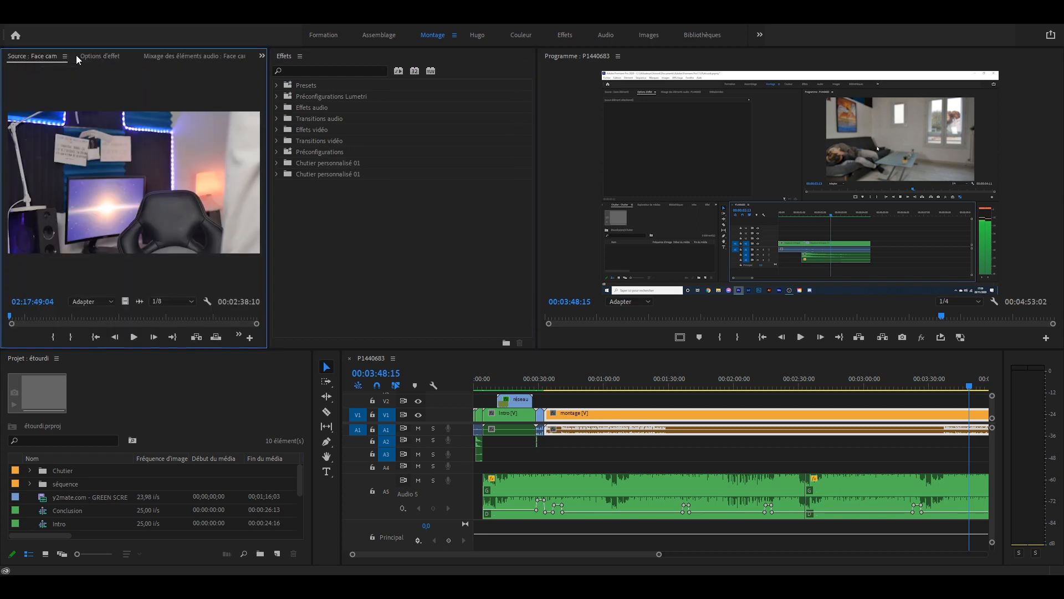
pyautogui.scroll(-2, 66, 58)
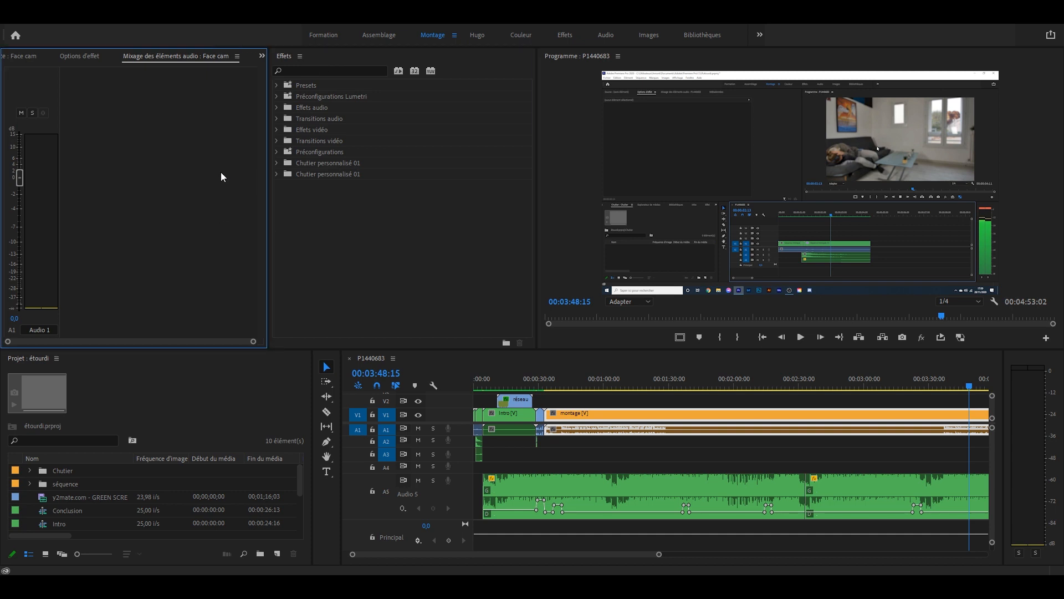
pyautogui.scroll(2, 191, 58)
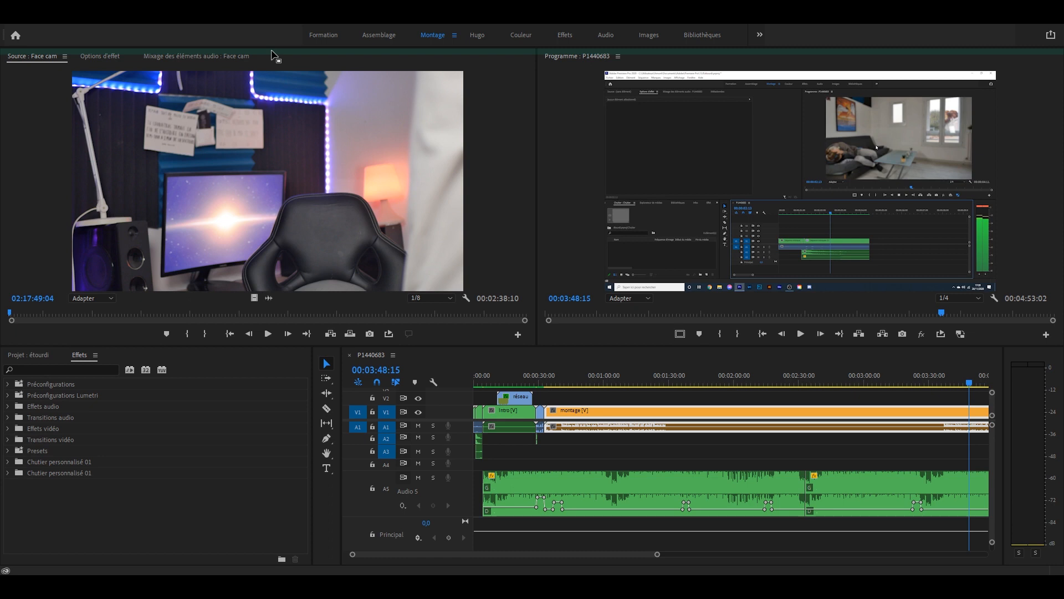
# Step: Move the Effets panel into the source panel group, between Options d'effet and Mixage des éléments audio
pyautogui.moveTo(274, 56); pyautogui.dragTo(273, 57)
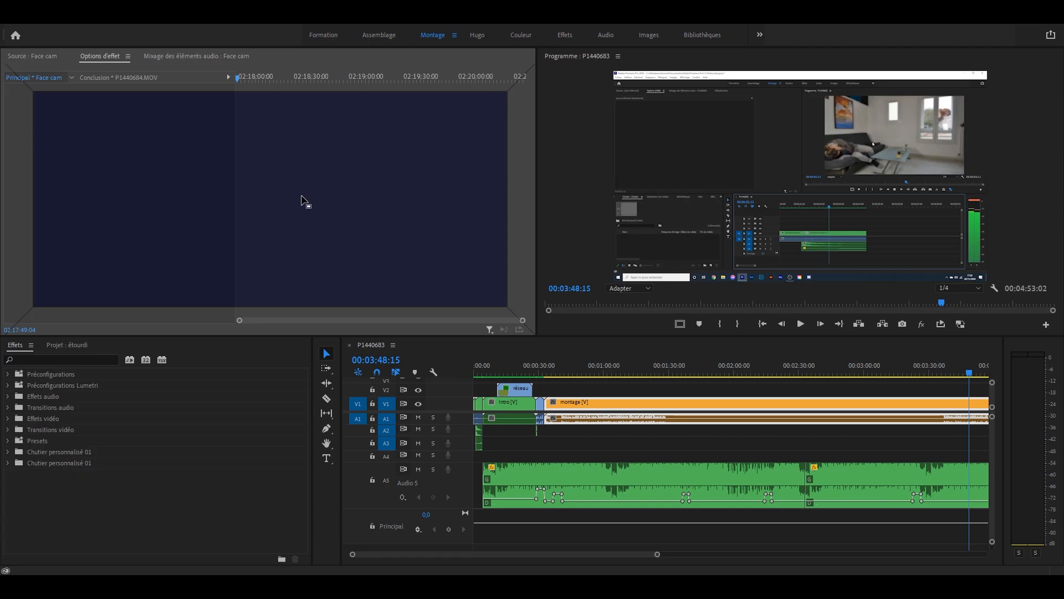
pyautogui.moveTo(304, 202); pyautogui.dragTo(294, 114)
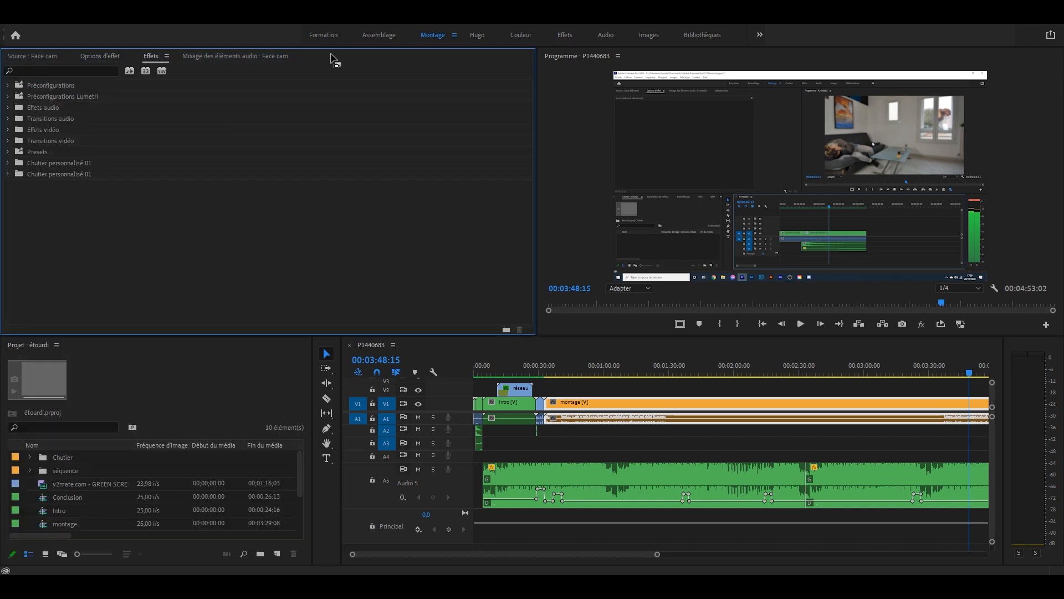
# Step: Switch to the custom workspace listed between Montage and Couleur and review its Source, Effets, Options d'effet and Mixage des éléments audio panels
pyautogui.hotkey('alt', 'shift', '4')
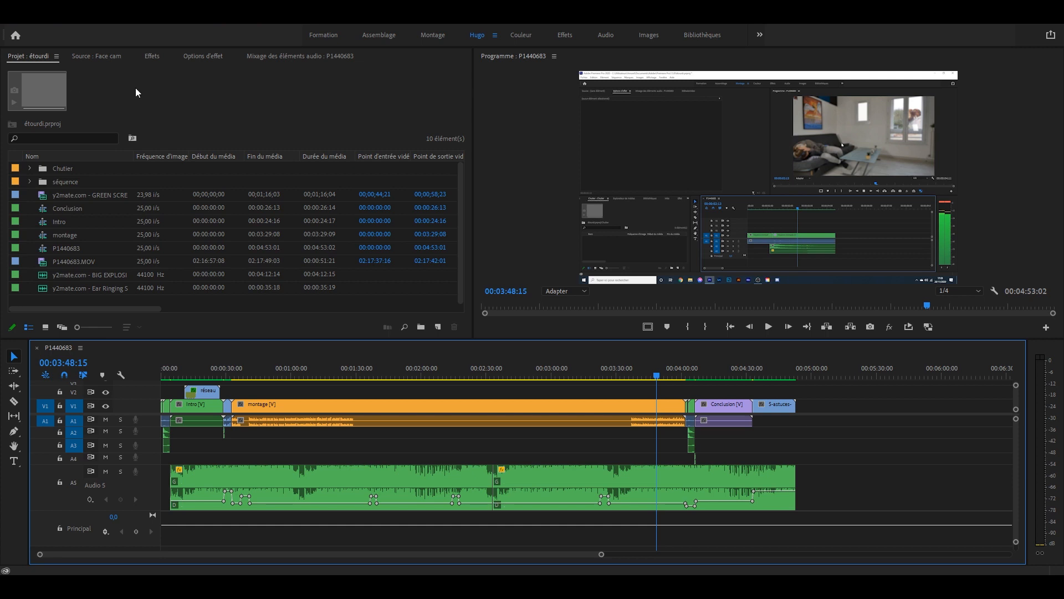
pyautogui.click(93, 53)
pyautogui.click(162, 58)
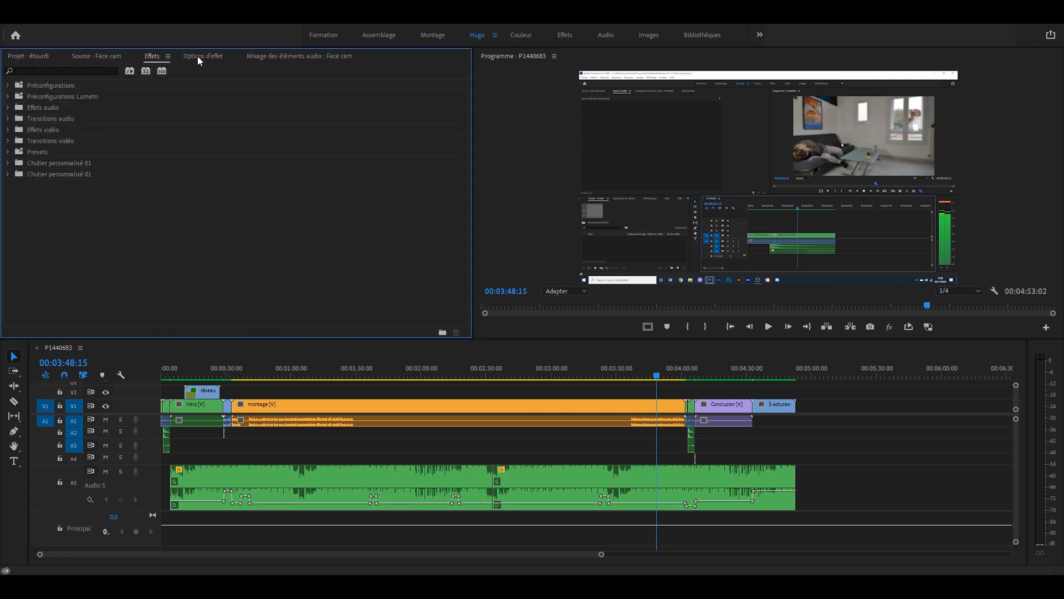
pyautogui.click(197, 56)
pyautogui.click(308, 56)
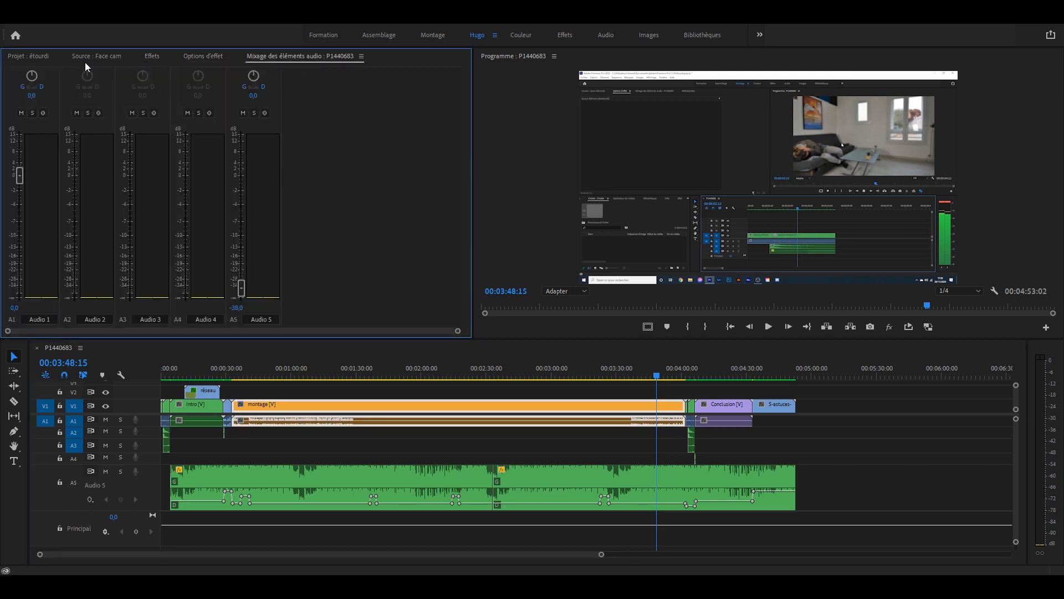